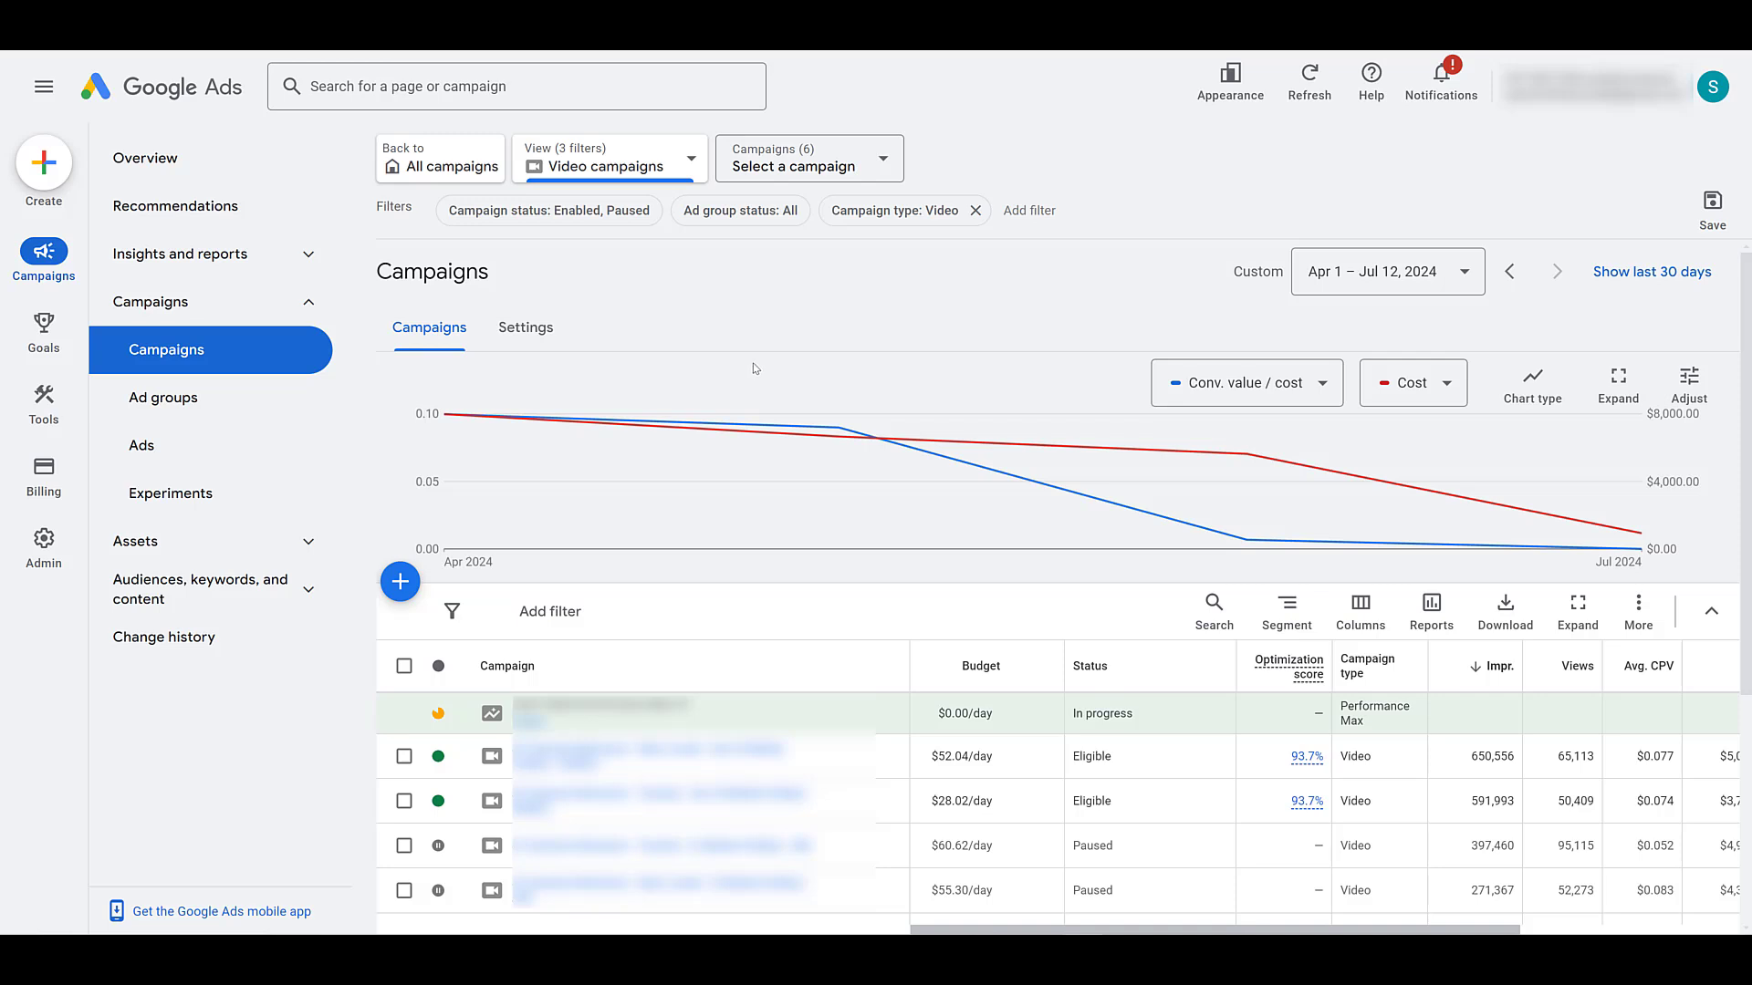
# Bring up the Measurement options under Goals in the left rail.
pyautogui.moveTo(45, 347)
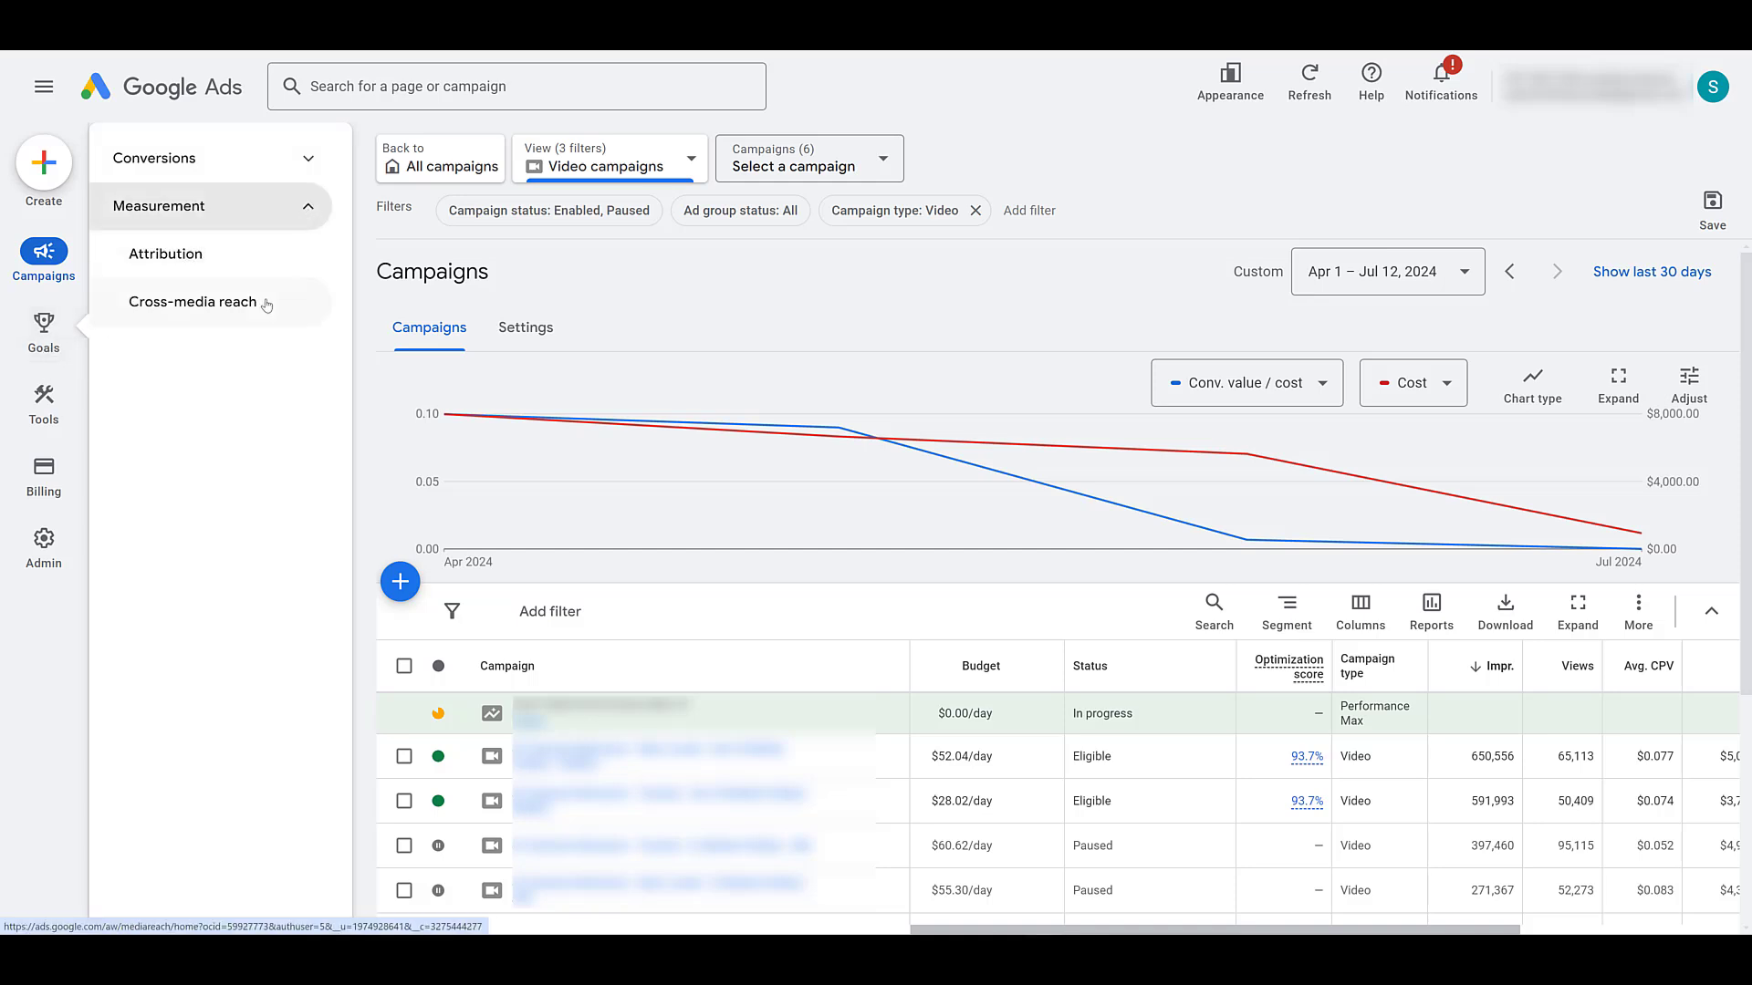
# Go to the Cross-media reach page under Goals › Measurement.
pyautogui.click(267, 304)
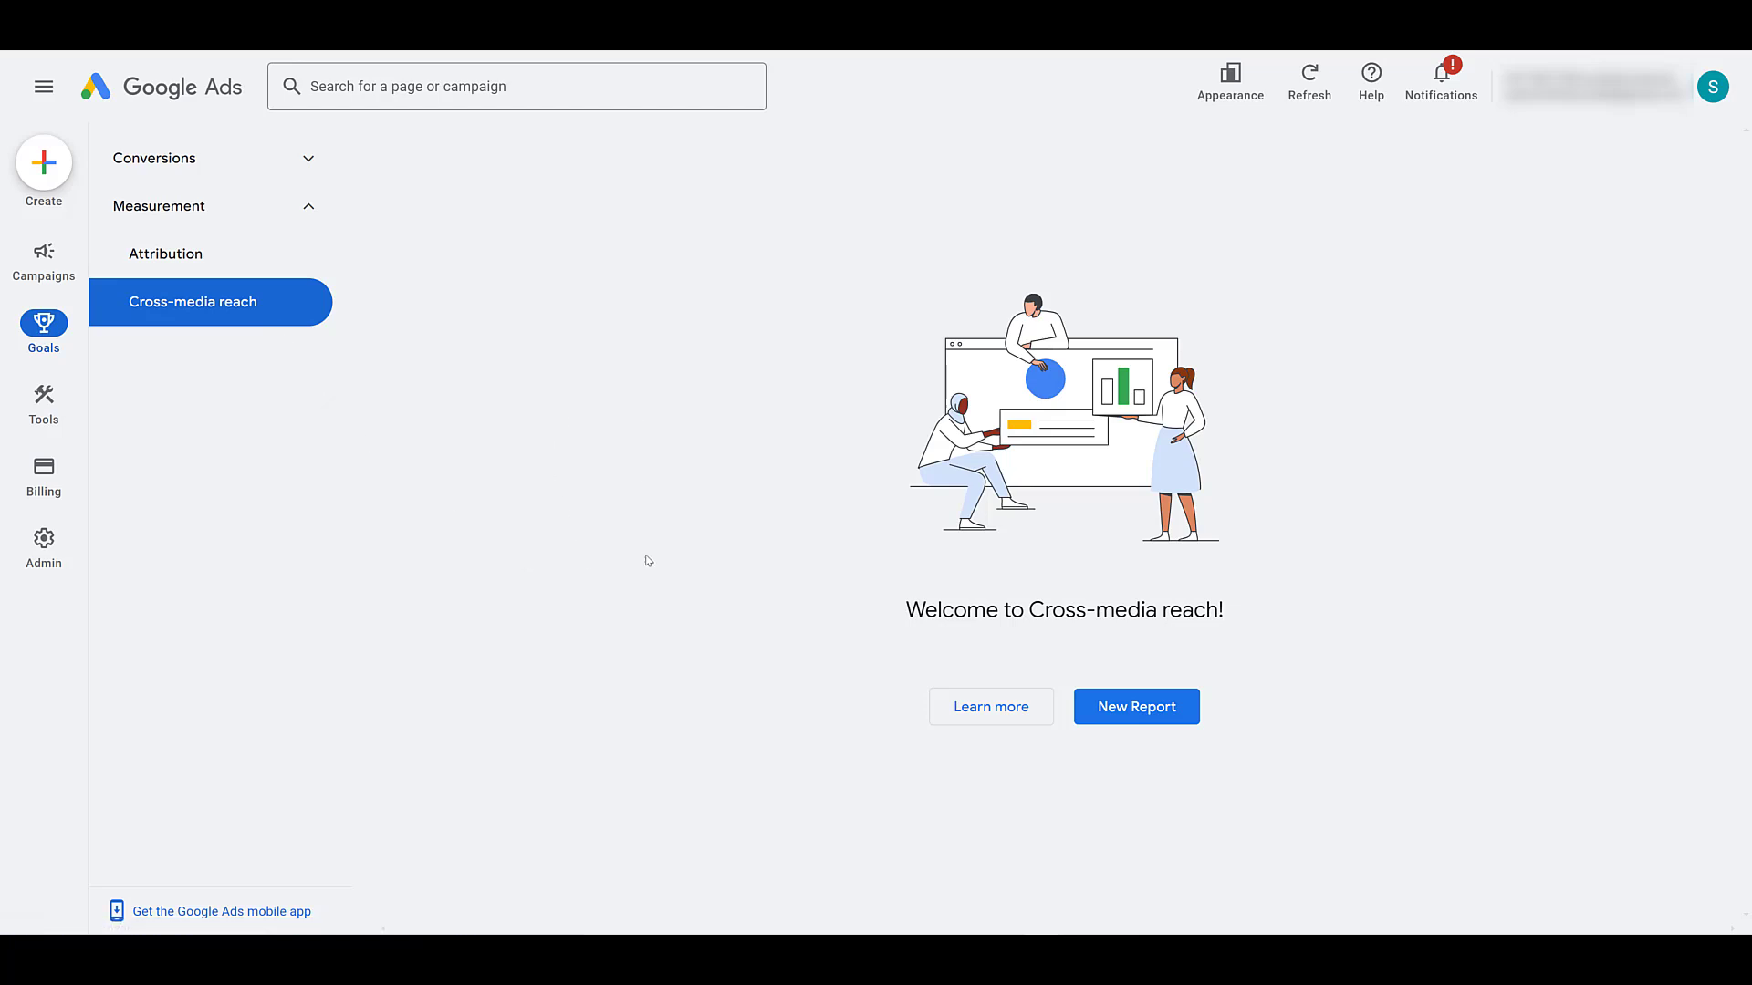
# Start a new Cross-media reach report and choose United States as its country.
pyautogui.click(1130, 720)
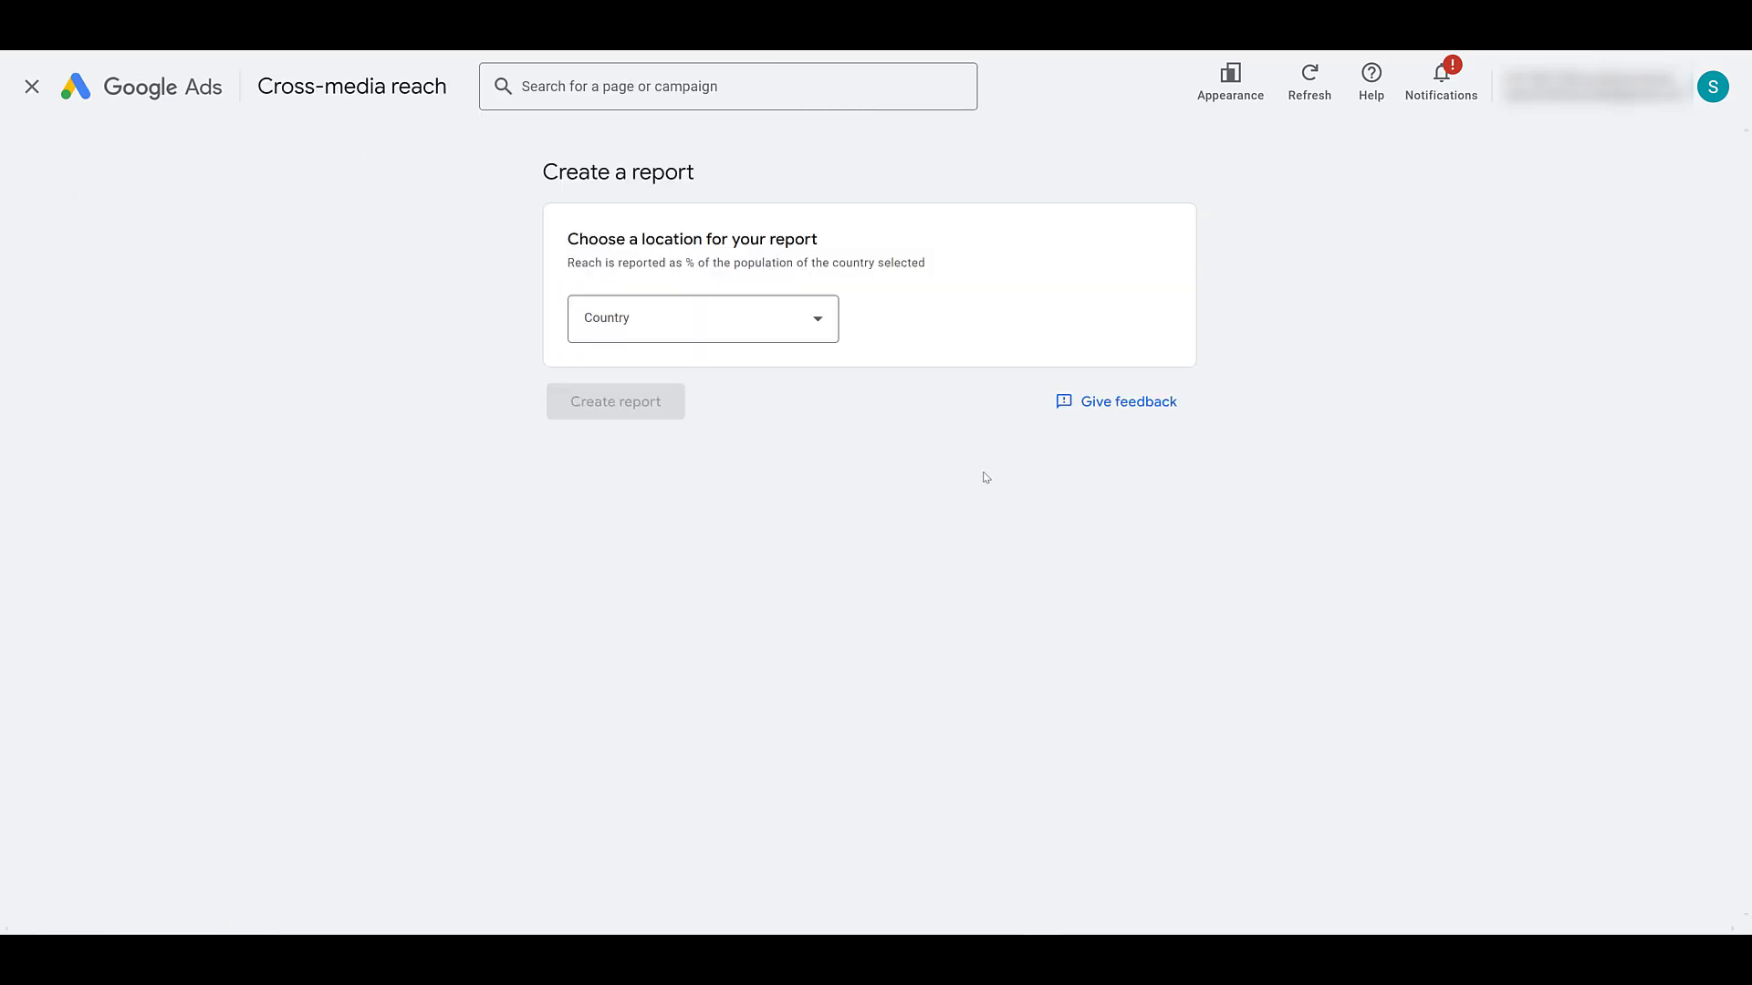
pyautogui.click(809, 337)
pyautogui.scroll(-20, 777, 467)
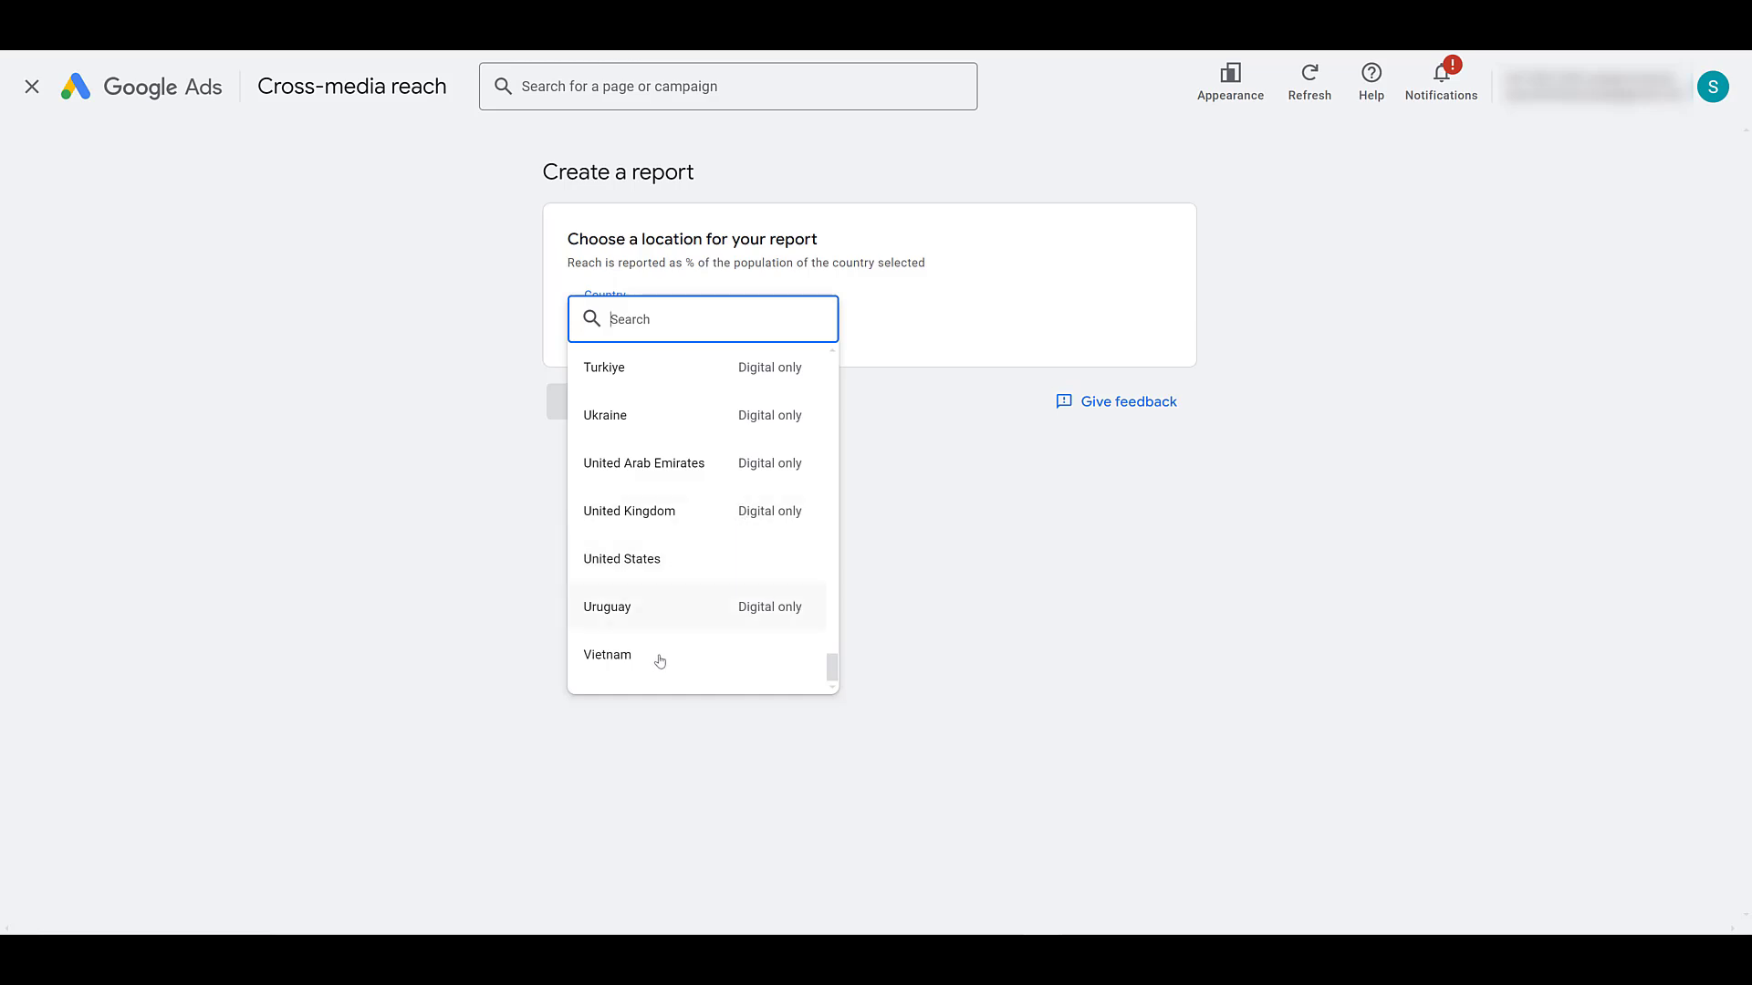
pyautogui.click(694, 566)
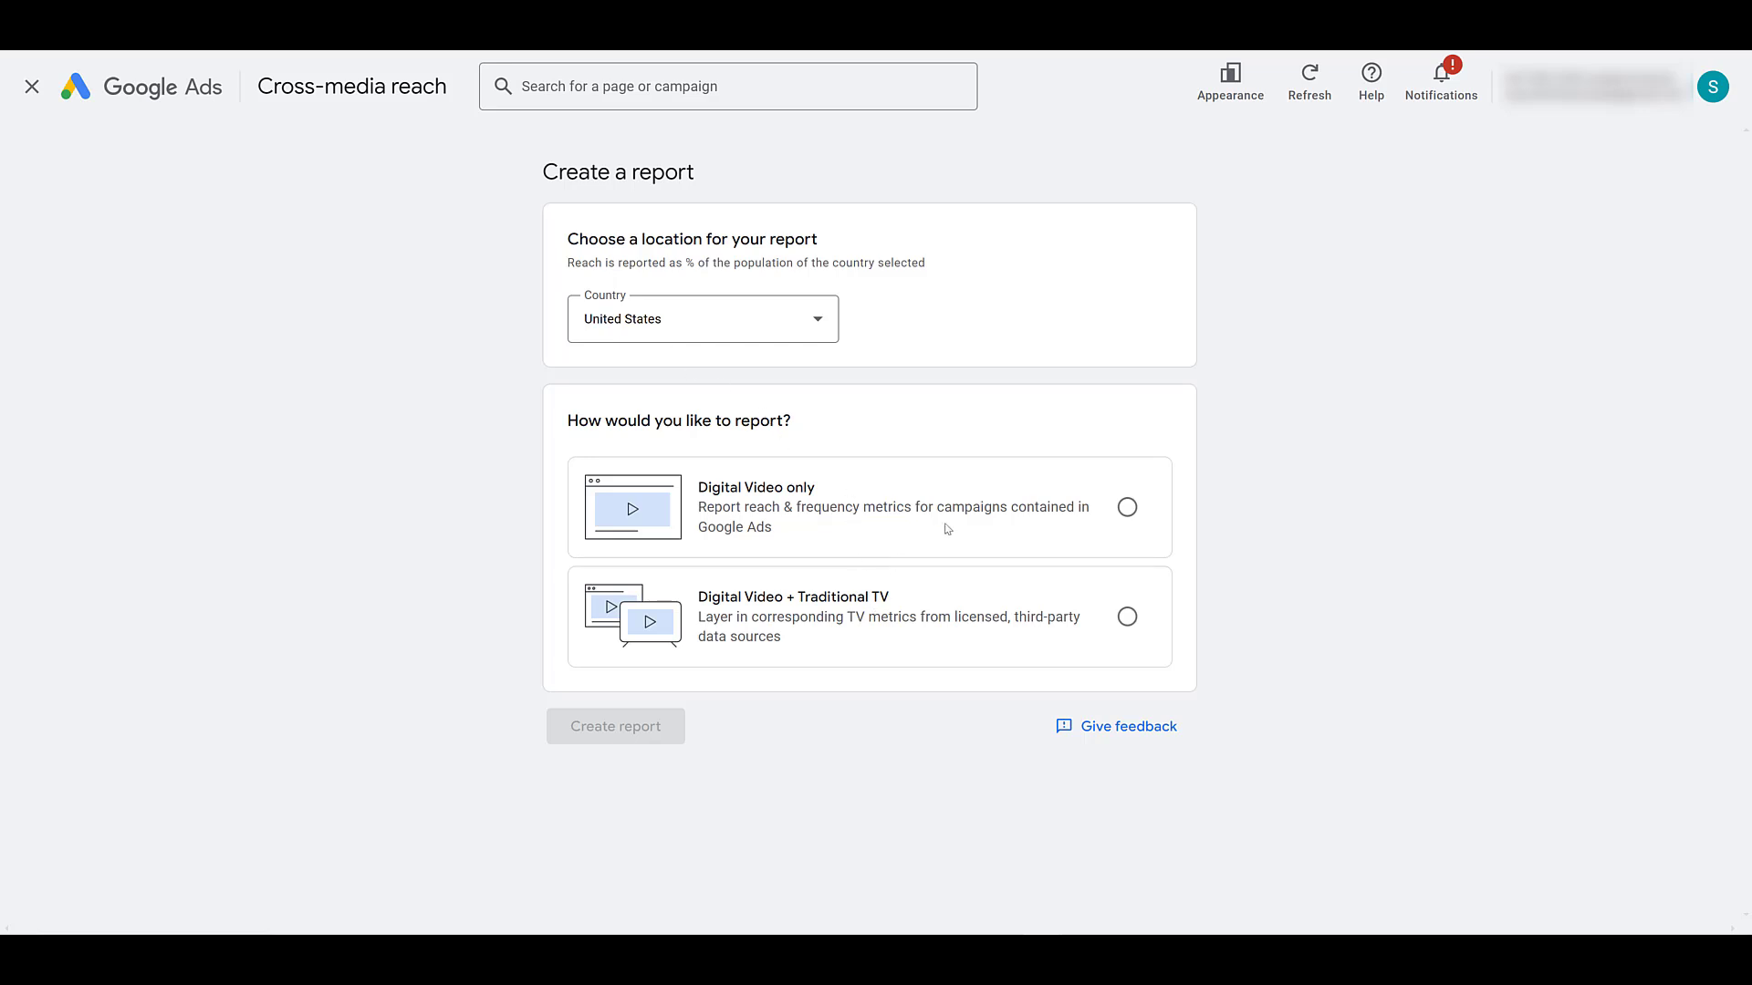
# Set the United States report to Digital Video only reporting.
pyautogui.click(1129, 508)
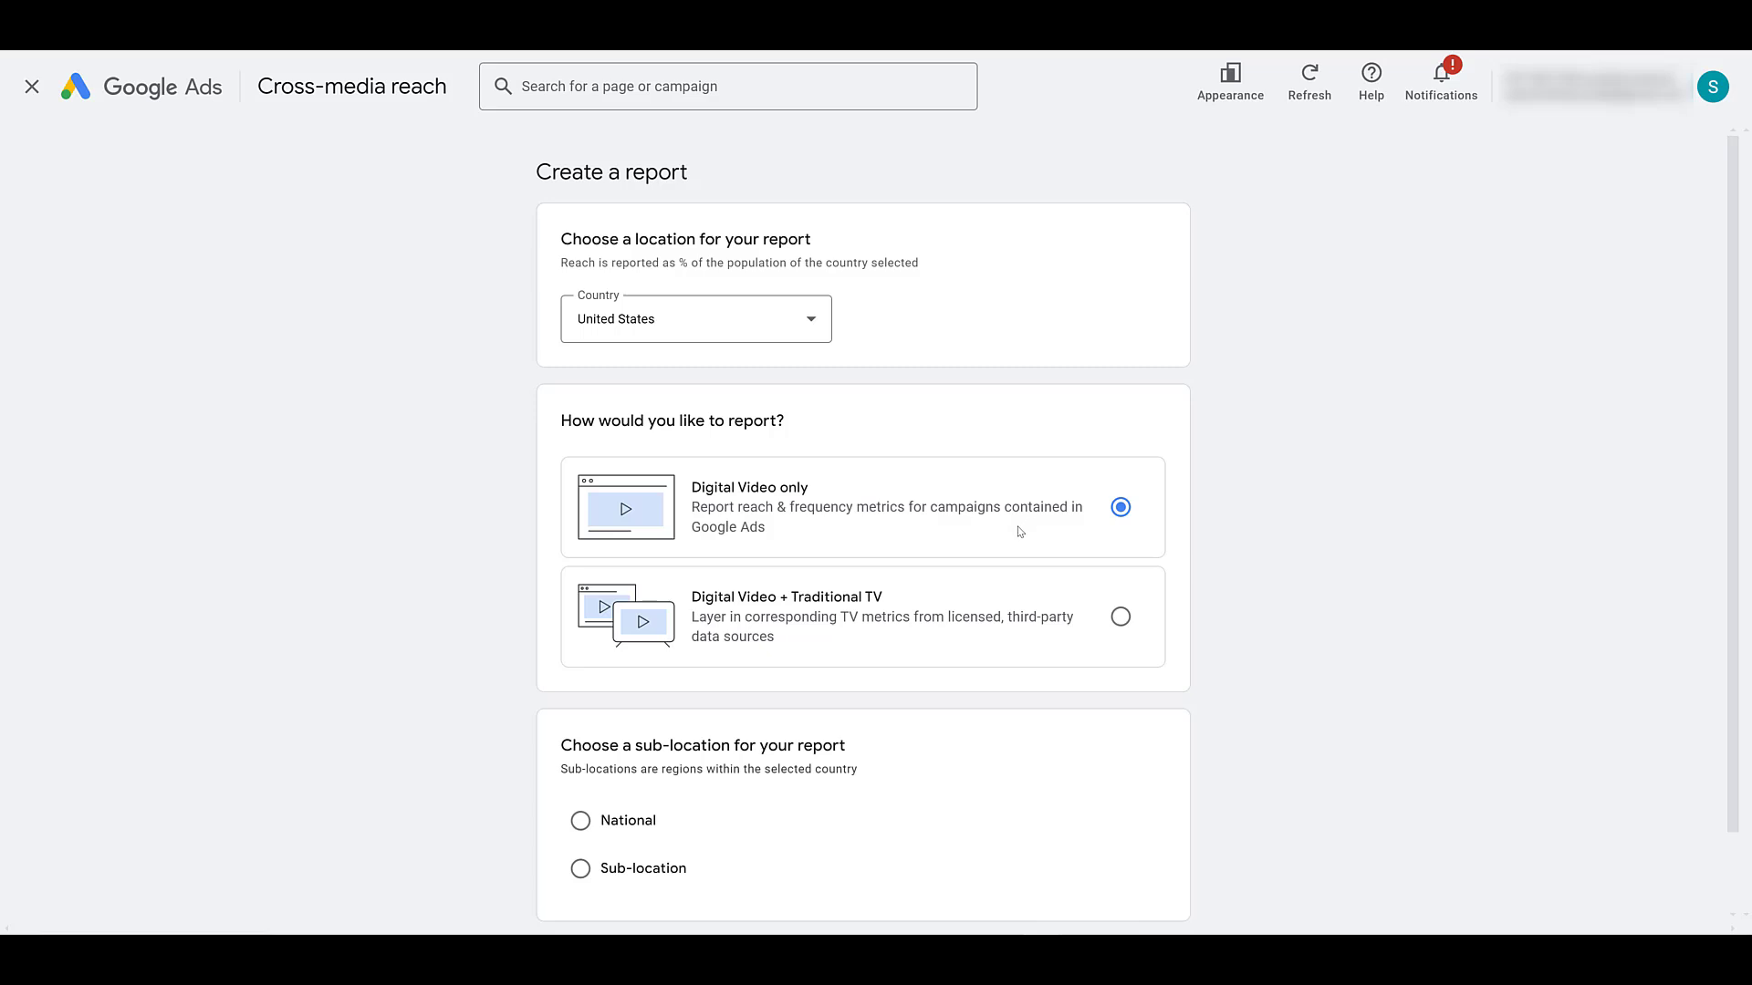
pyautogui.click(1121, 621)
pyautogui.click(786, 335)
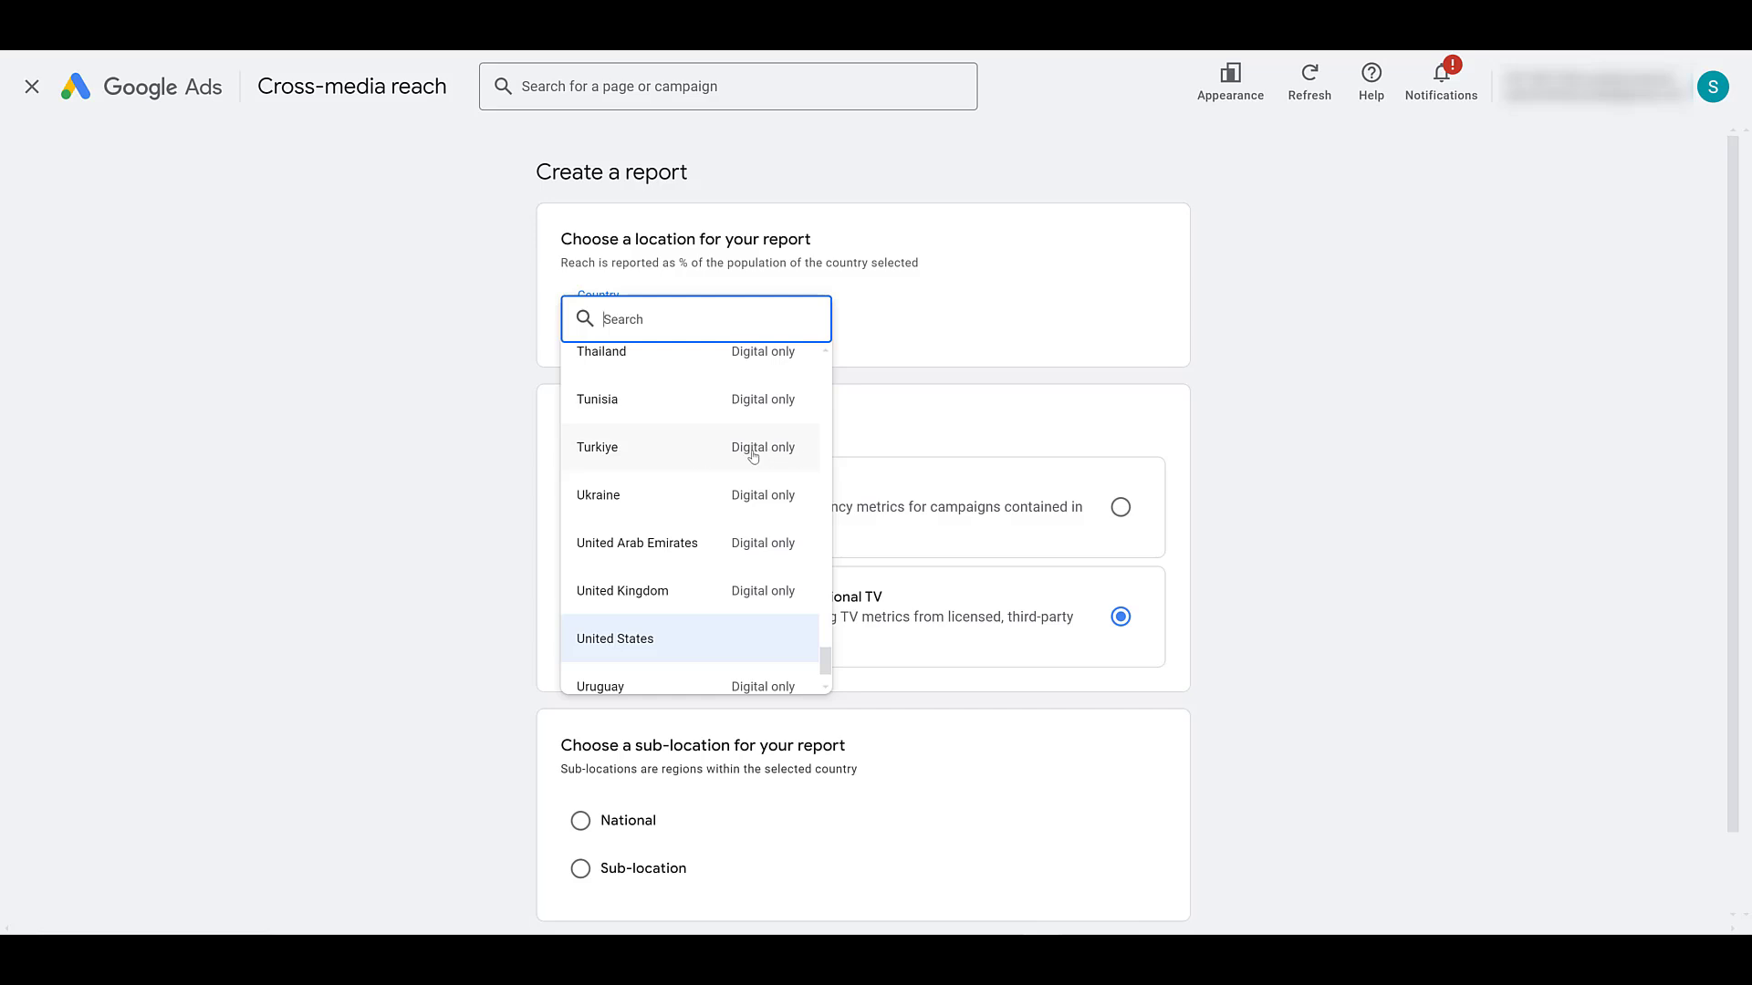
pyautogui.click(1117, 509)
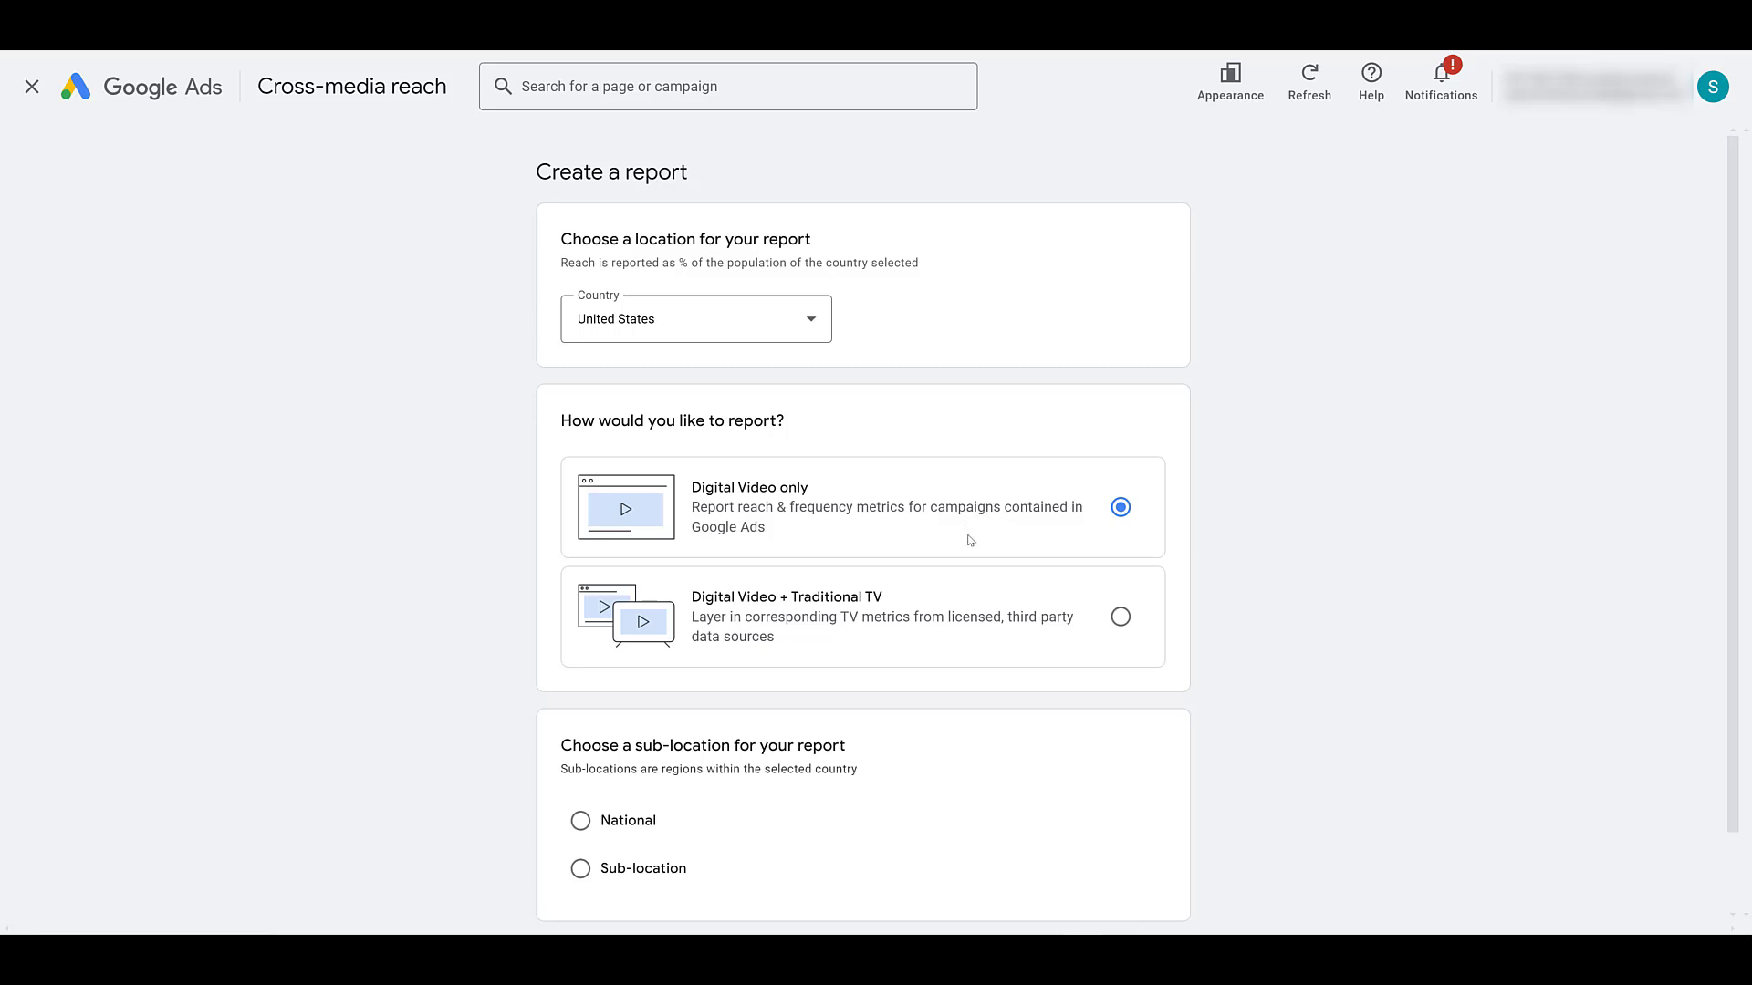
# Choose National instead of a sub-location for the report's geography.
pyautogui.scroll(-1, 821, 593)
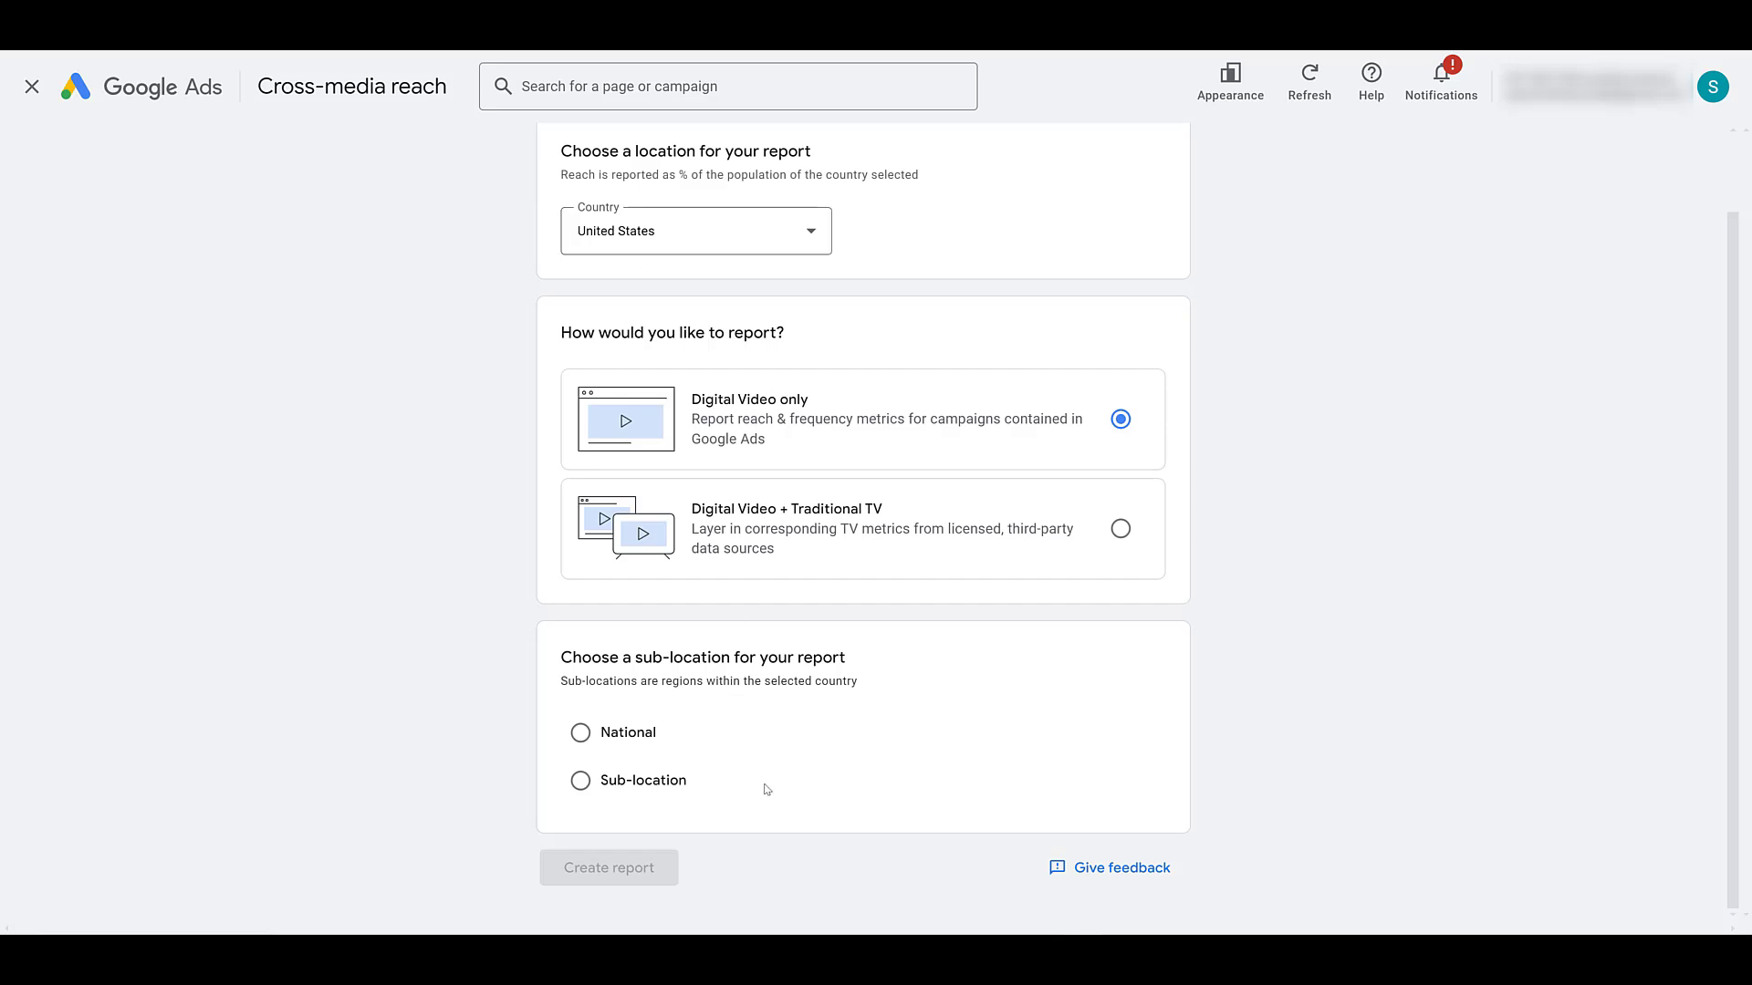
pyautogui.click(582, 732)
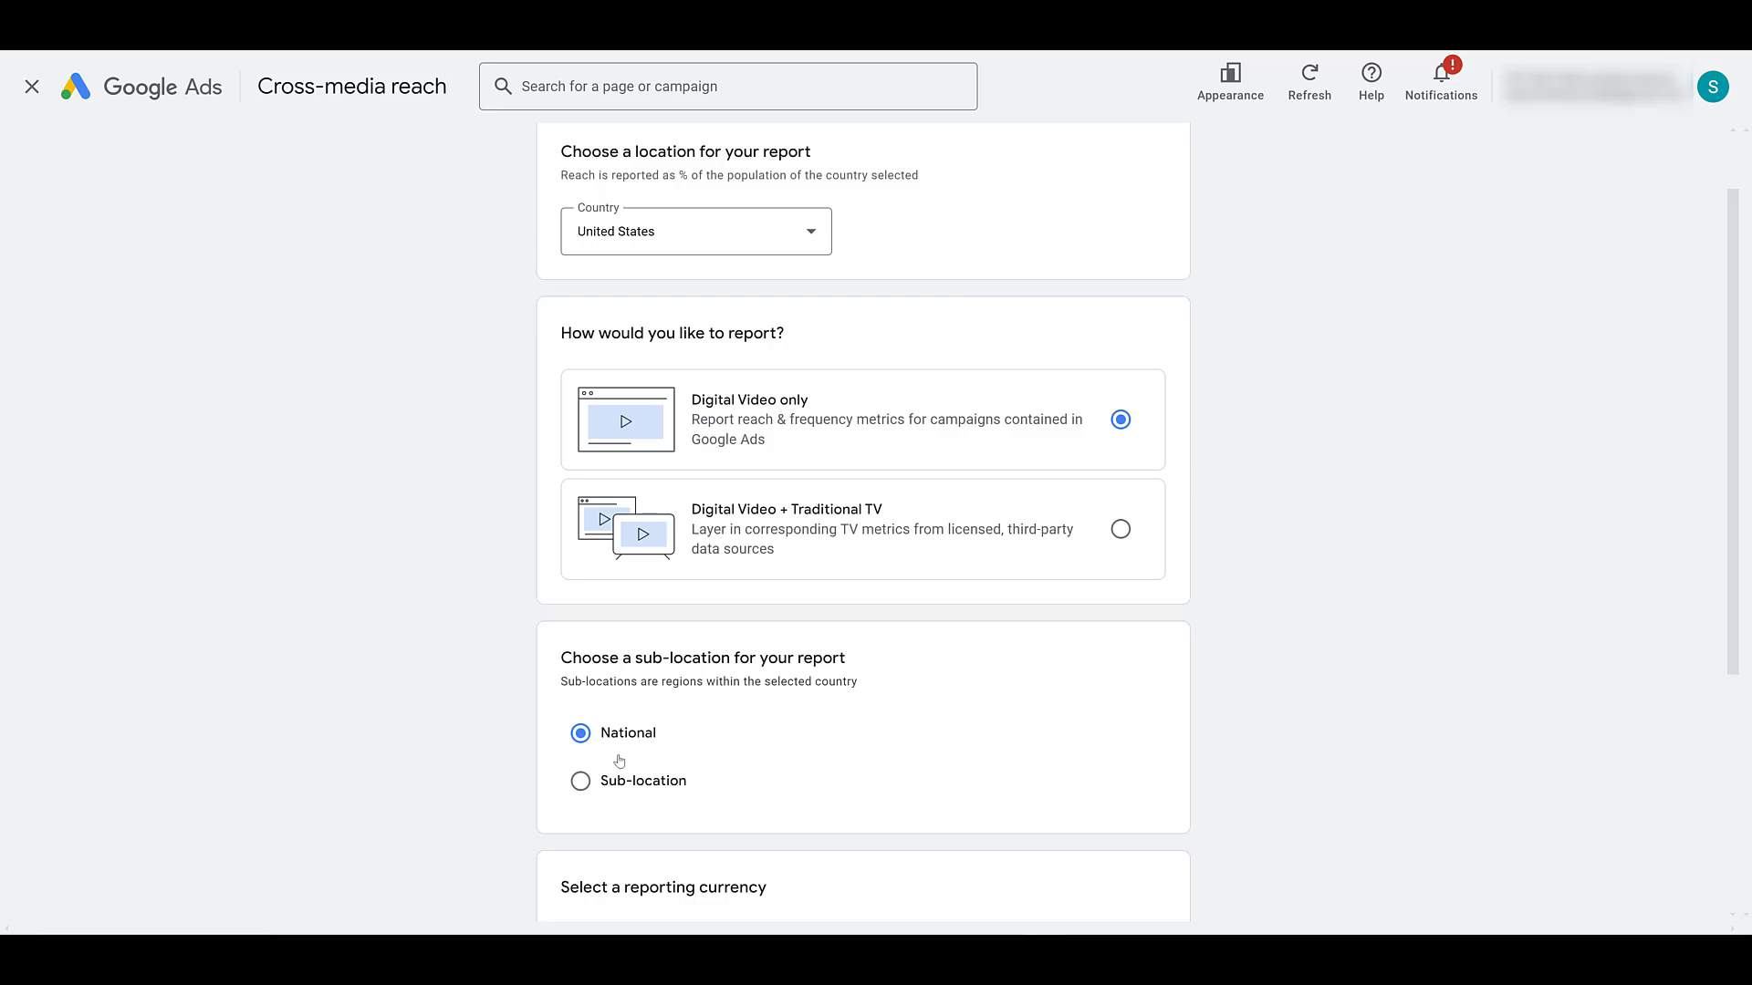
pyautogui.click(580, 782)
pyautogui.scroll(-1, 579, 779)
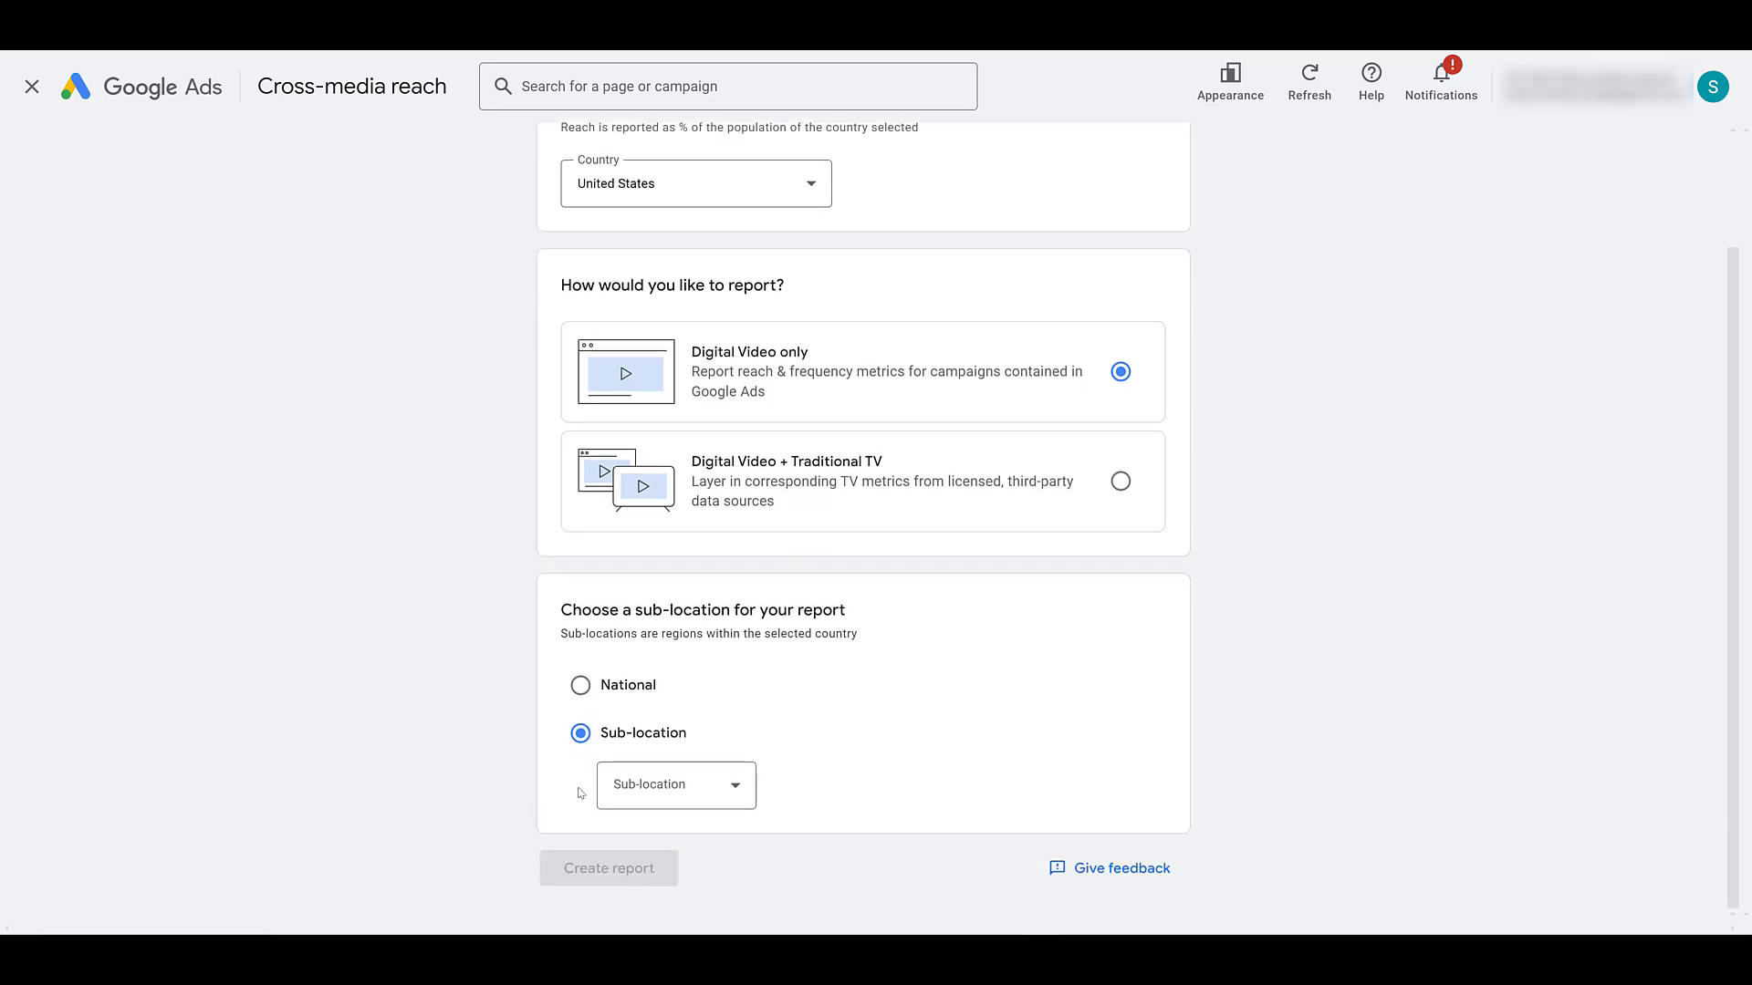
pyautogui.click(689, 798)
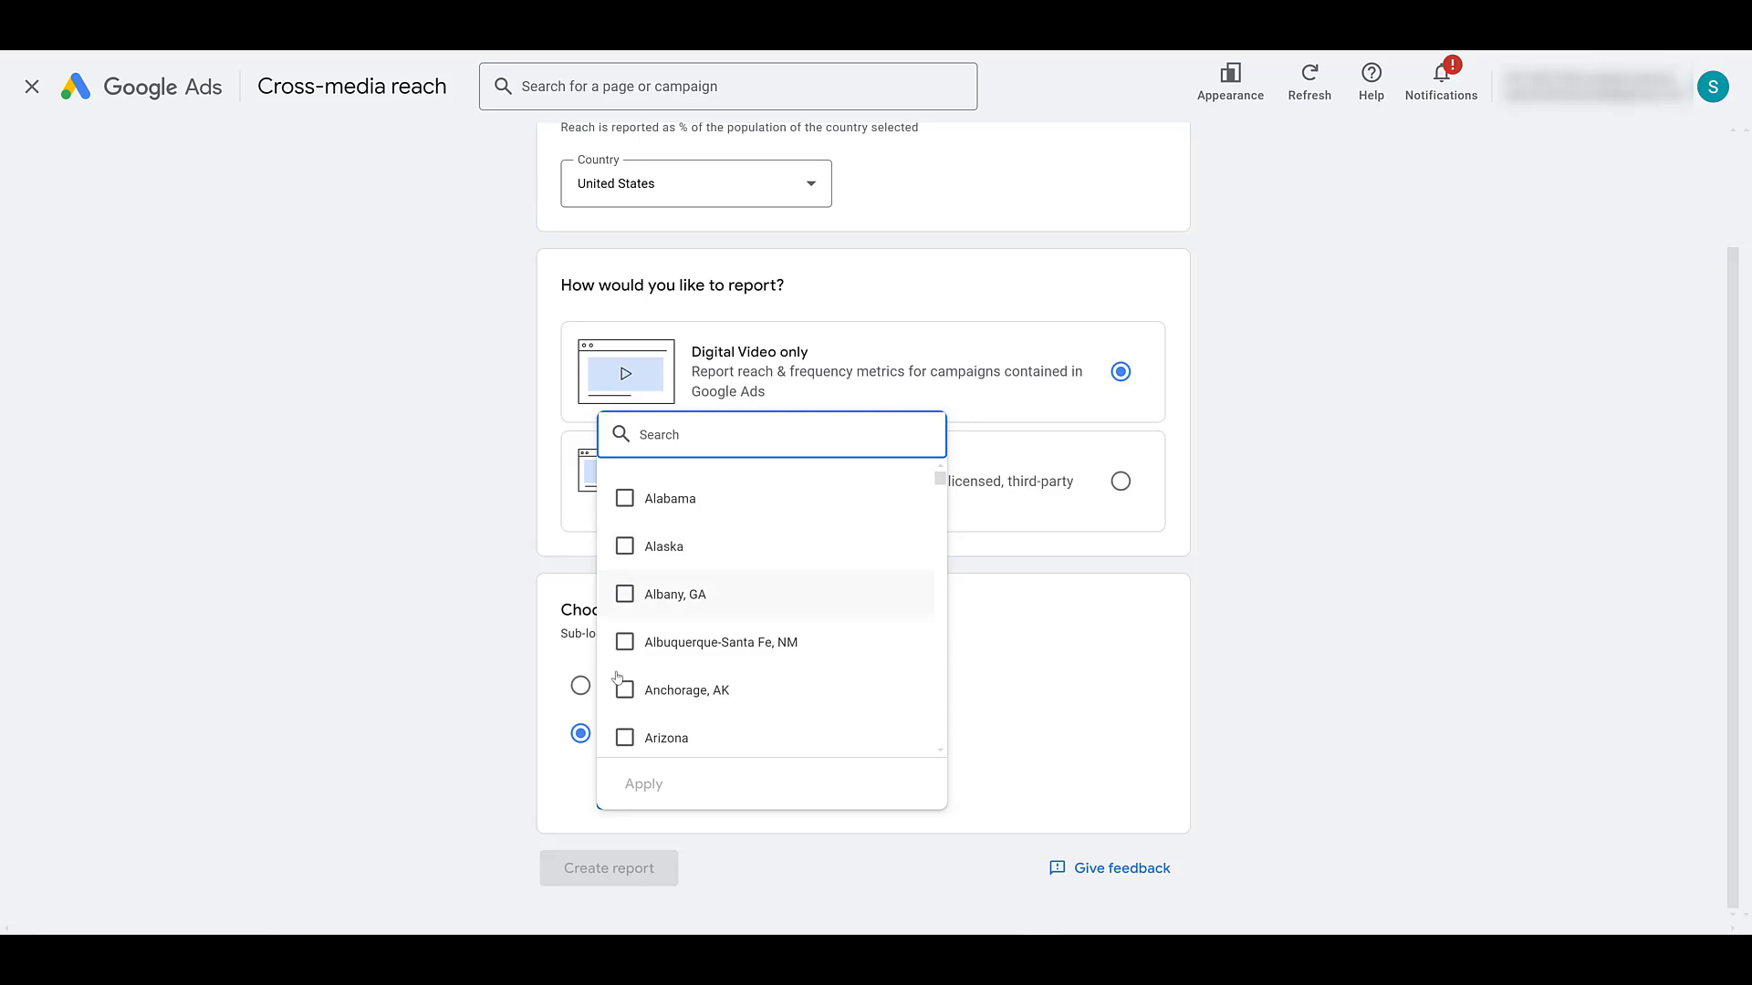
pyautogui.click(580, 686)
pyautogui.scroll(-4, 639, 684)
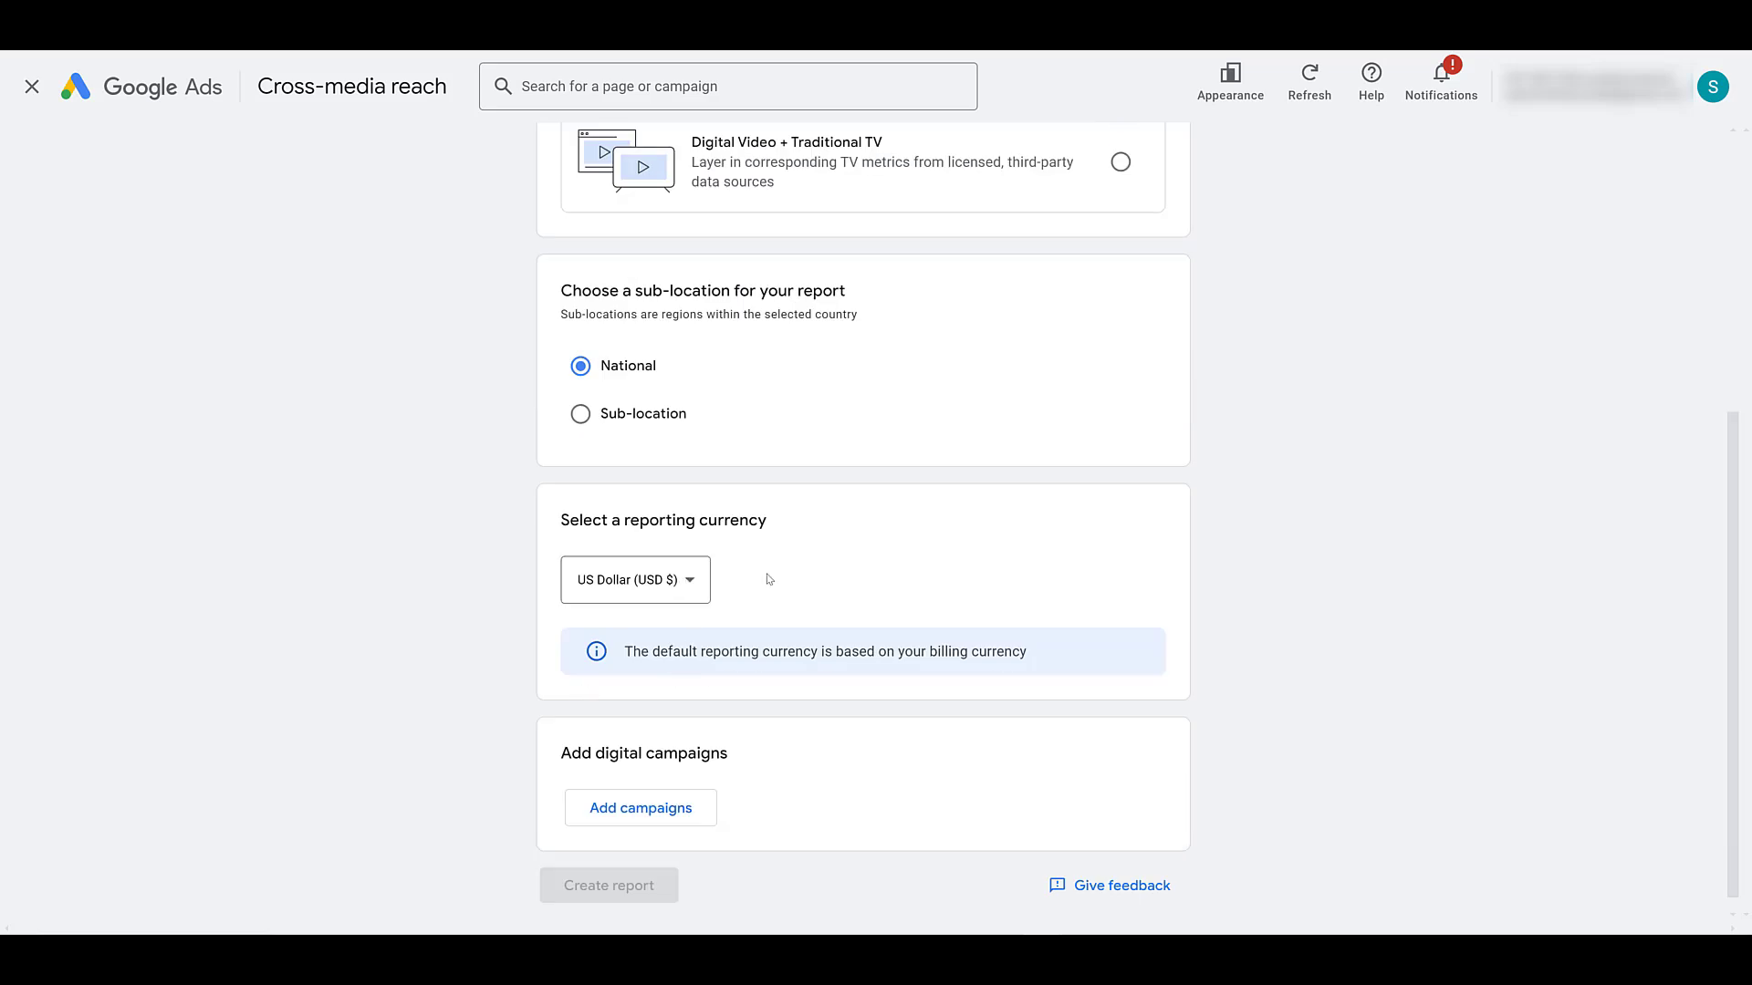
# Select all five campaigns under Add campaigns and create the Digital report.
pyautogui.scroll(-1, 769, 579)
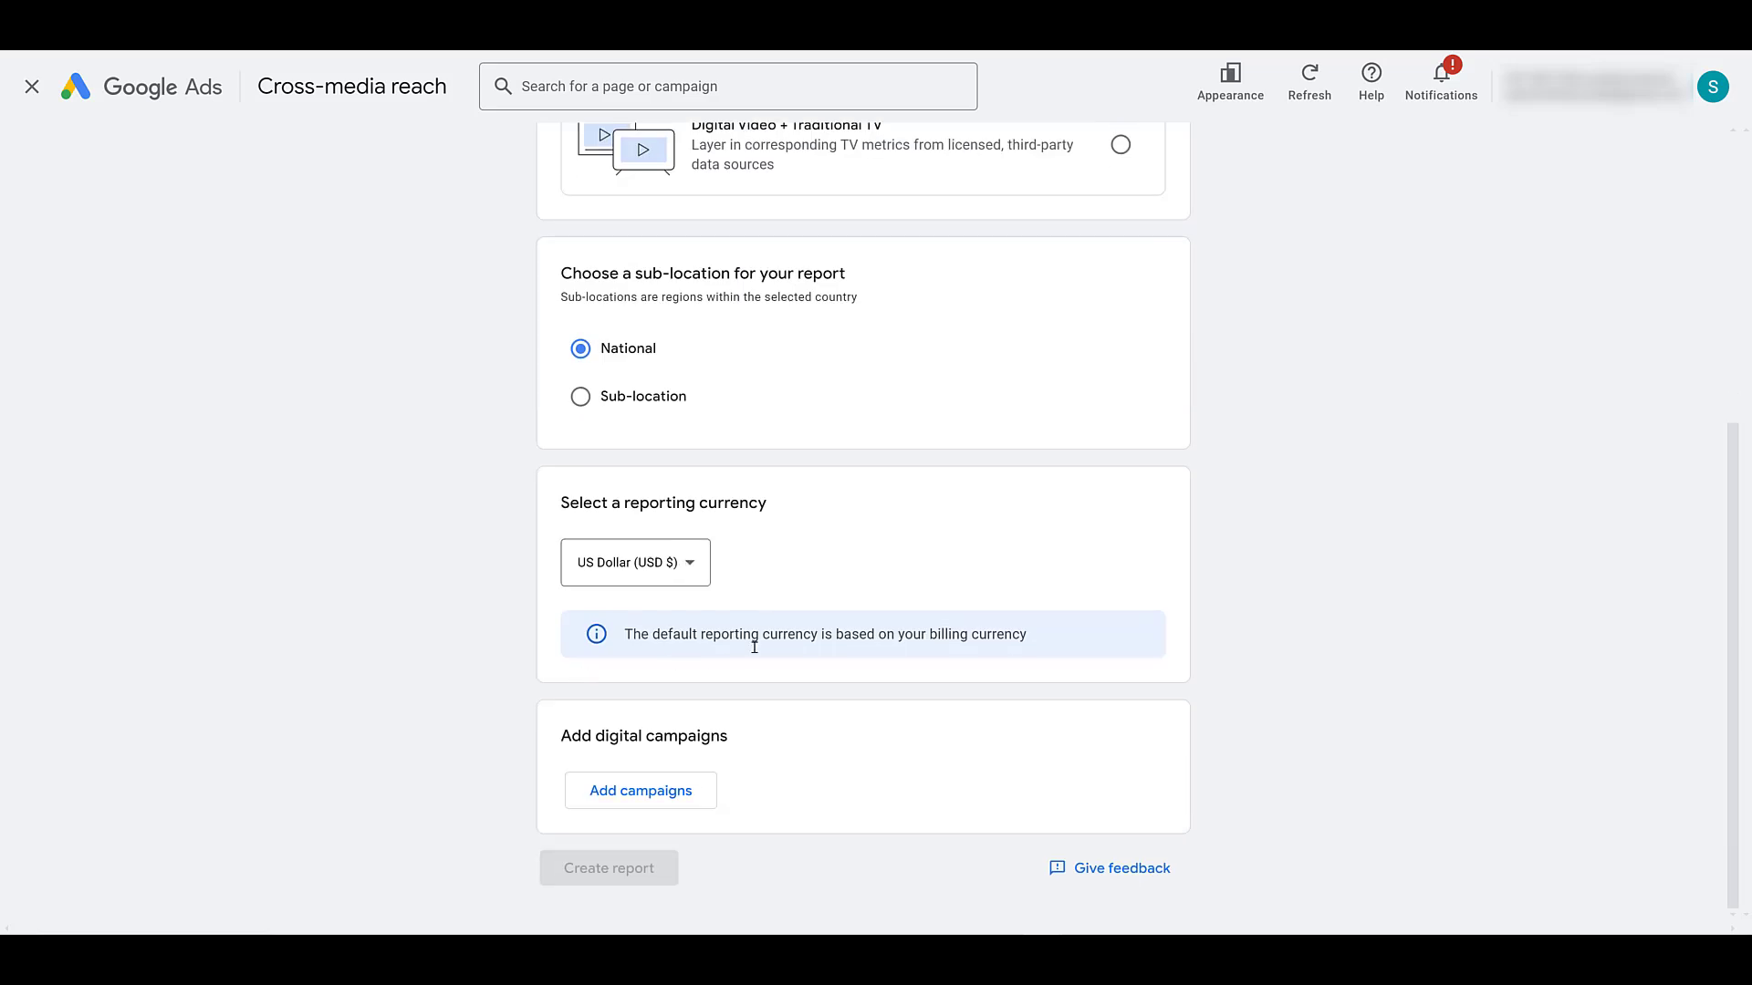
pyautogui.click(656, 806)
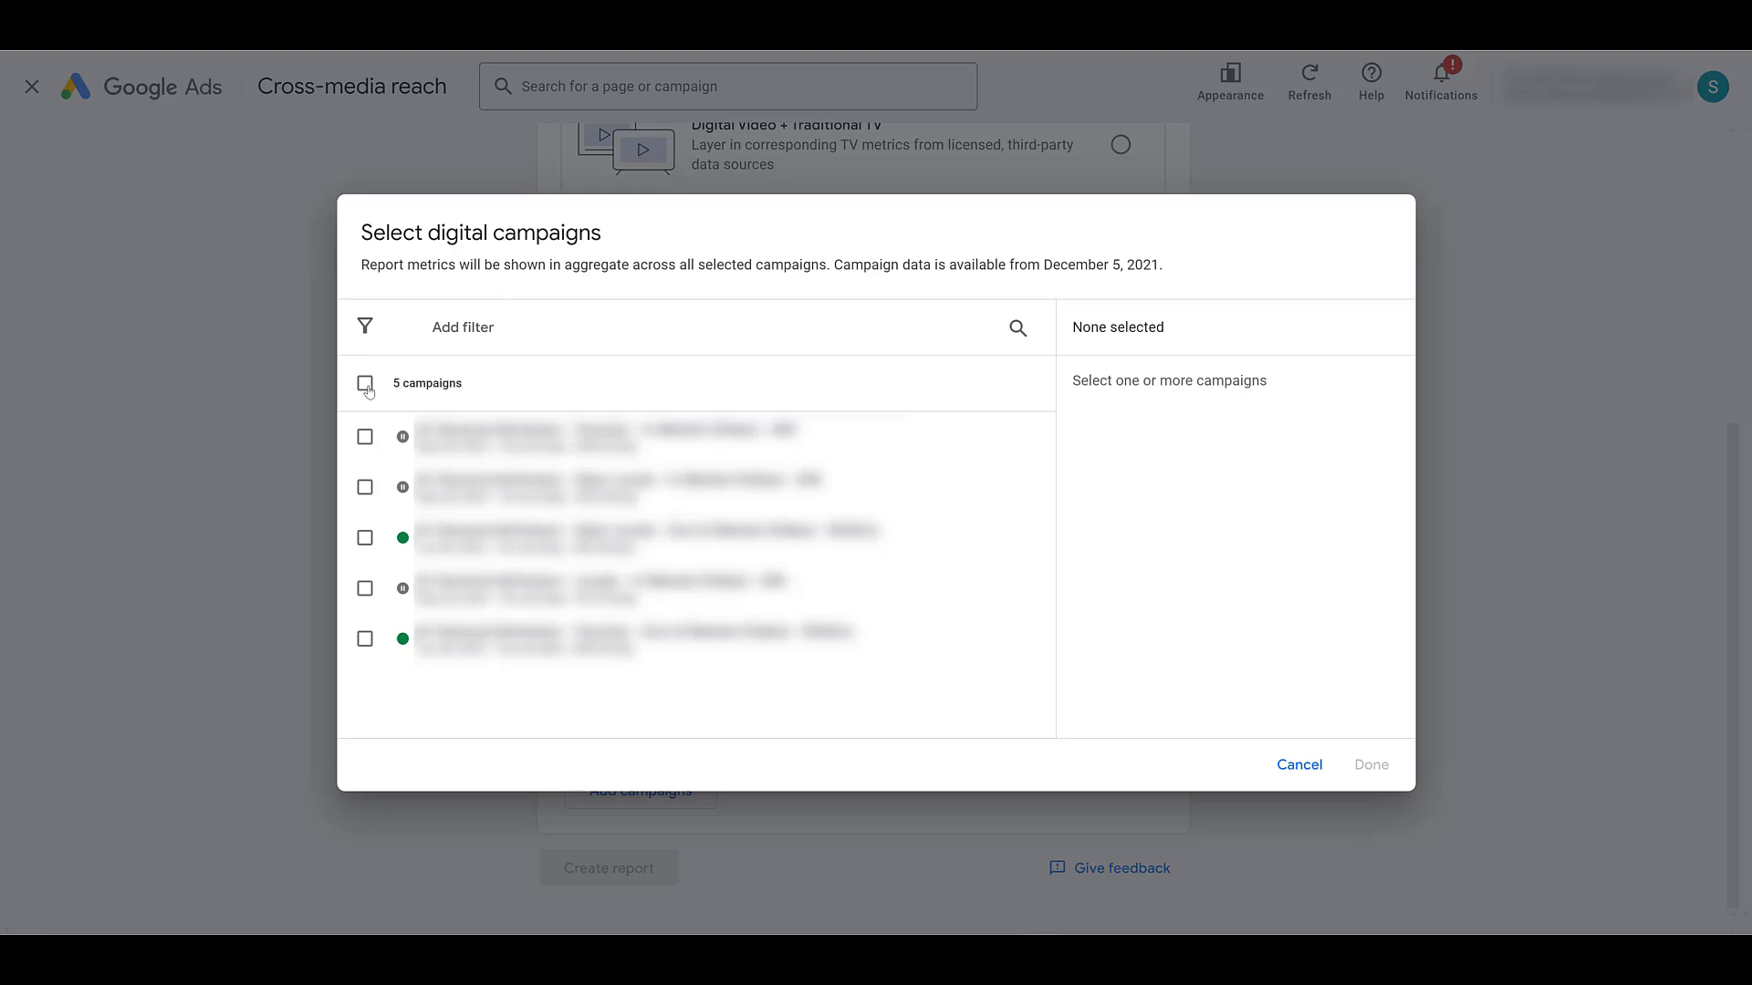
pyautogui.click(366, 384)
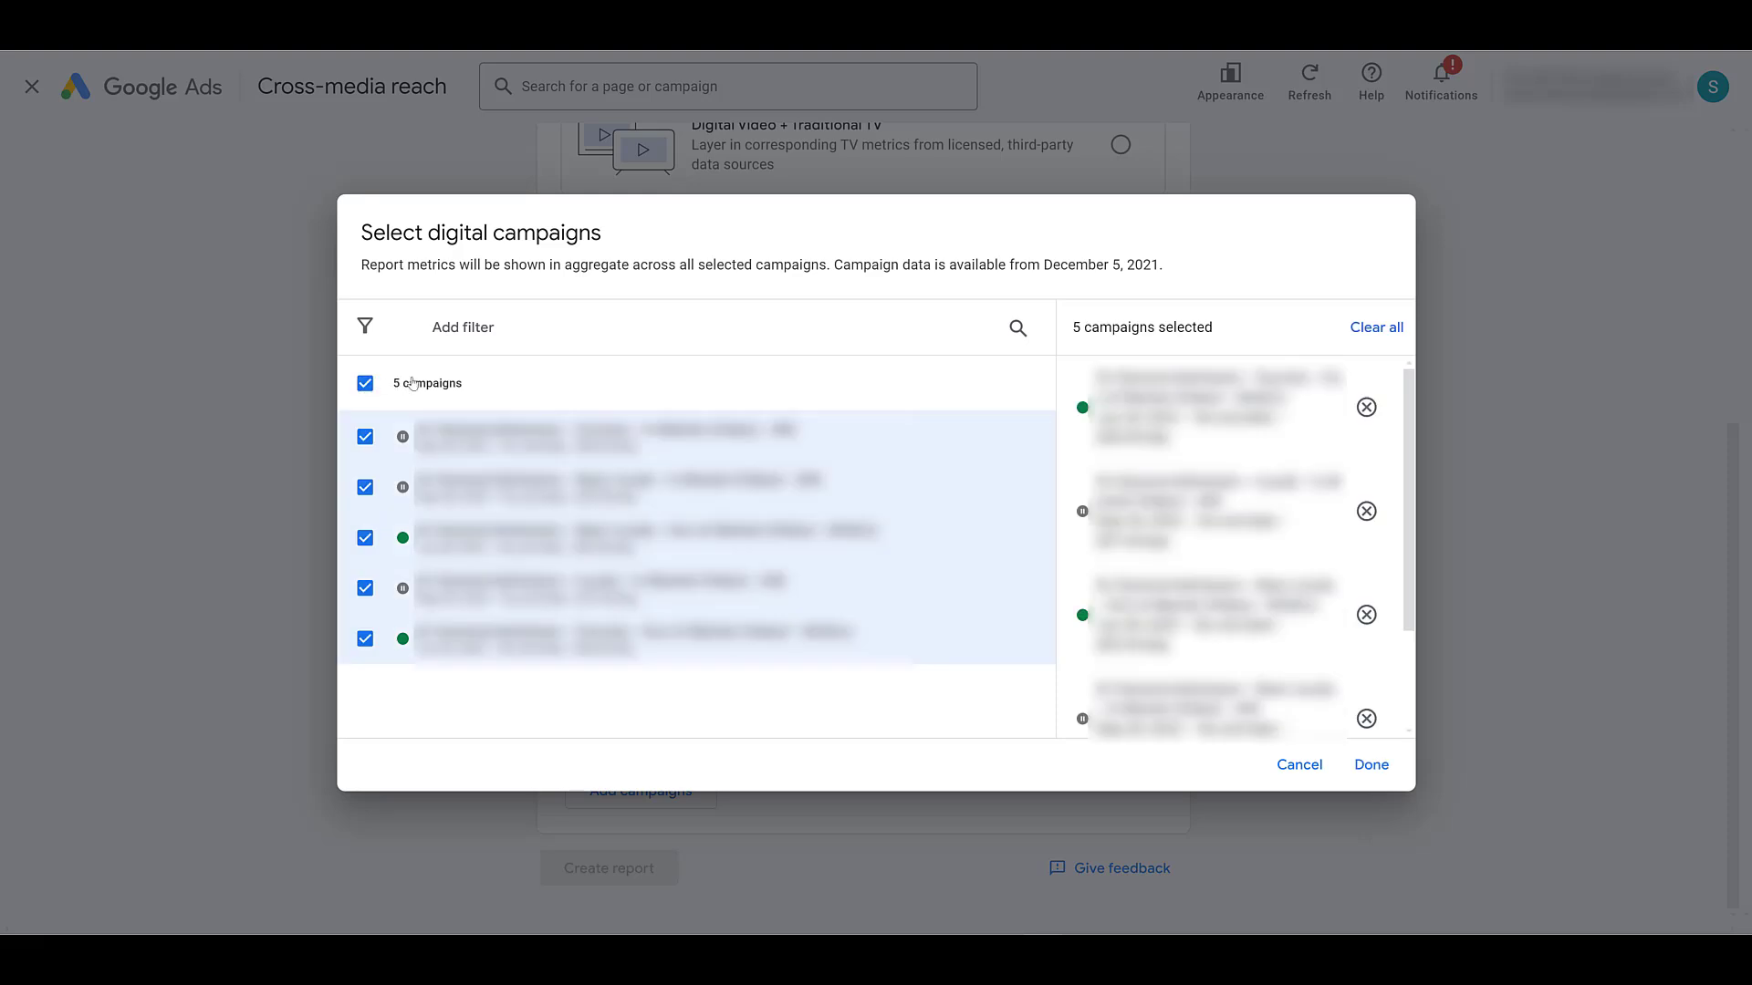
pyautogui.click(1368, 768)
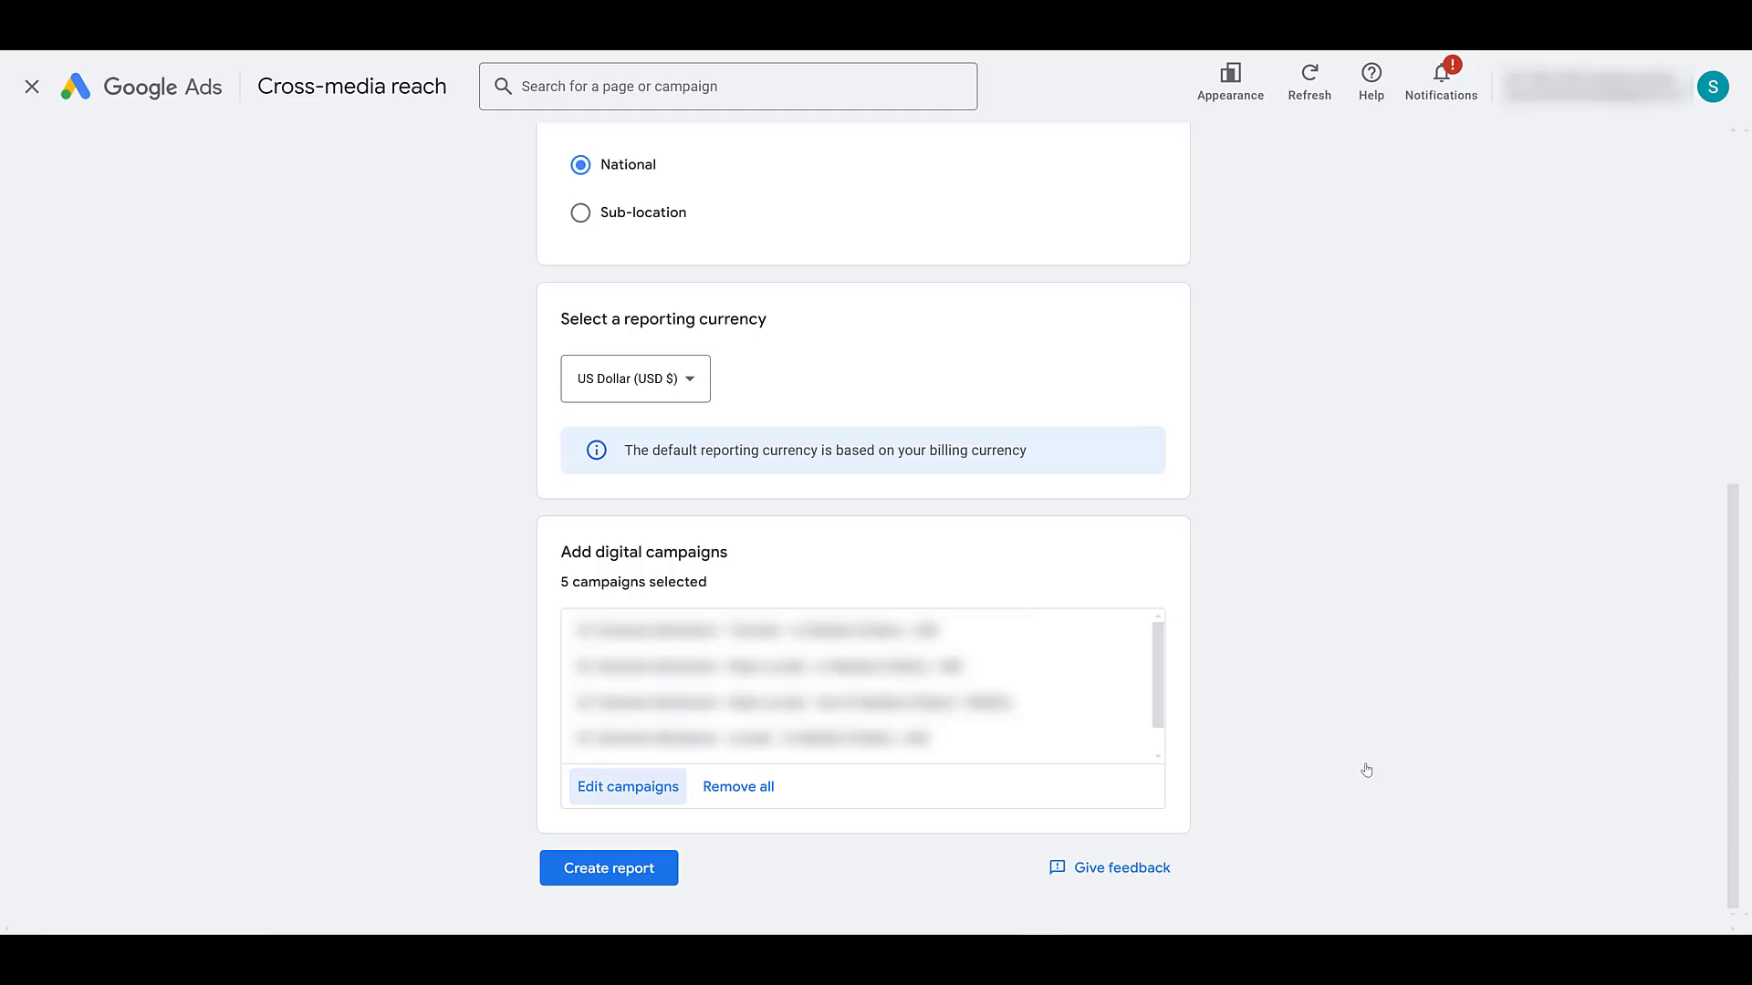
pyautogui.click(632, 864)
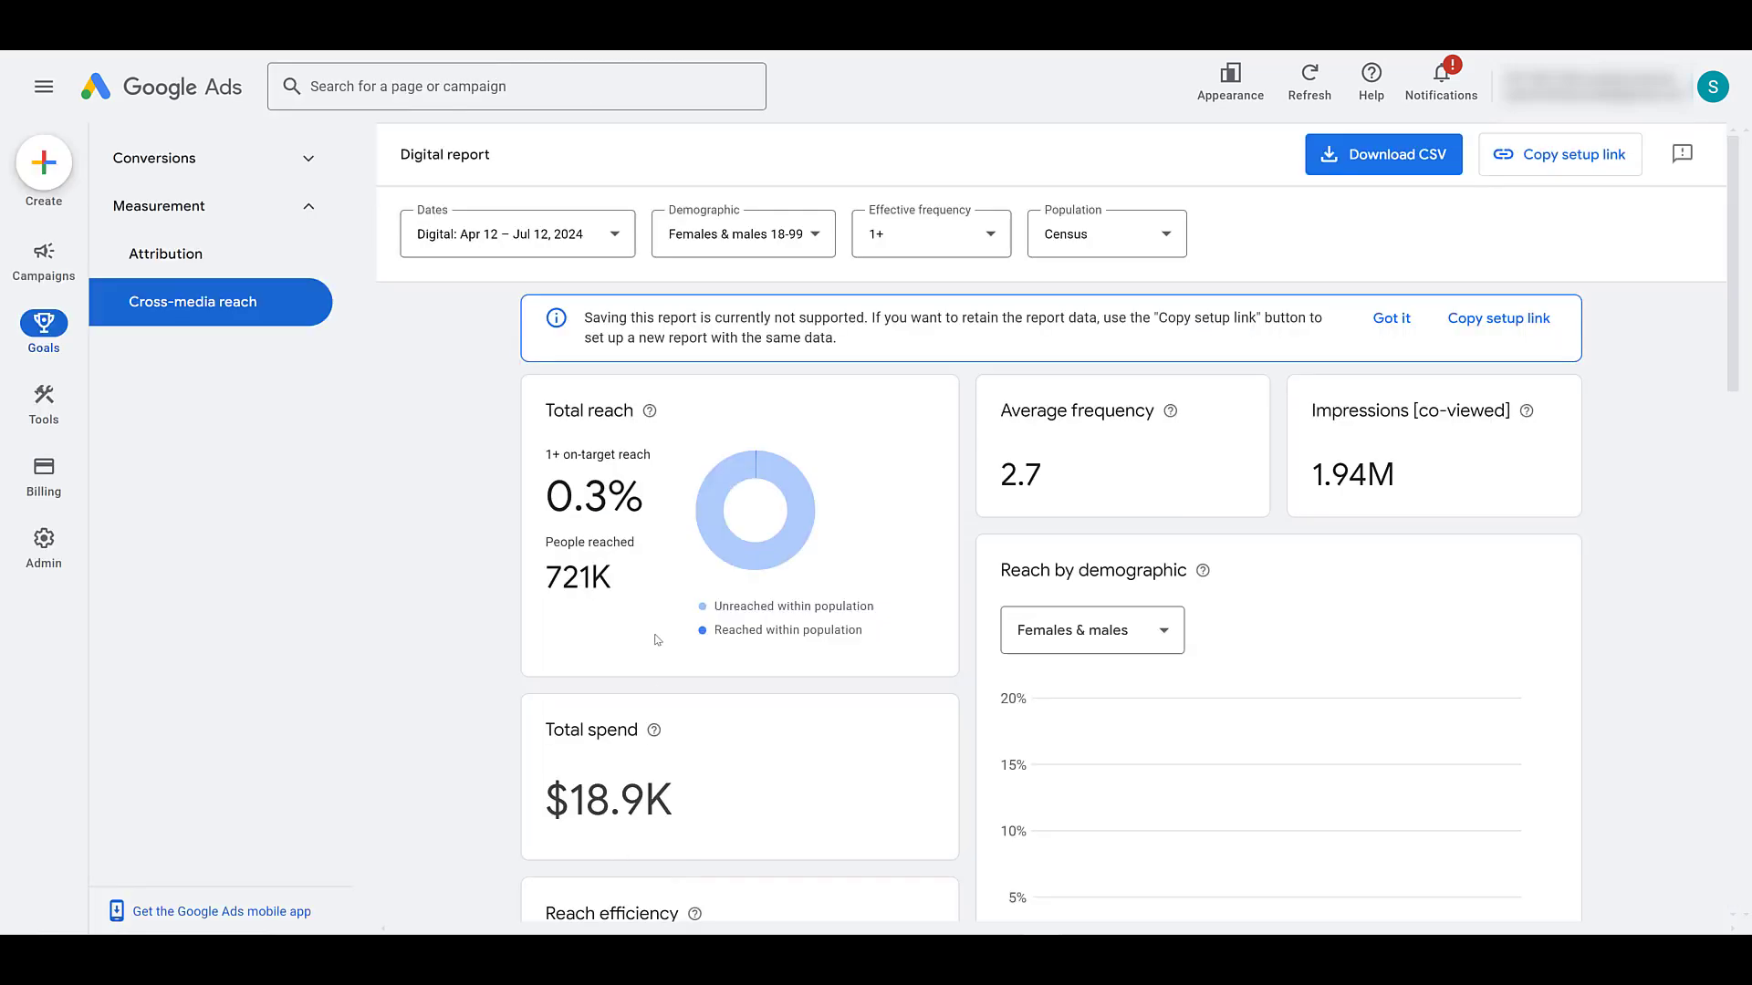
# Set the report dates to Dec 28, 2023 – Mar 20, 2024 using the date slider.
pyautogui.click(525, 237)
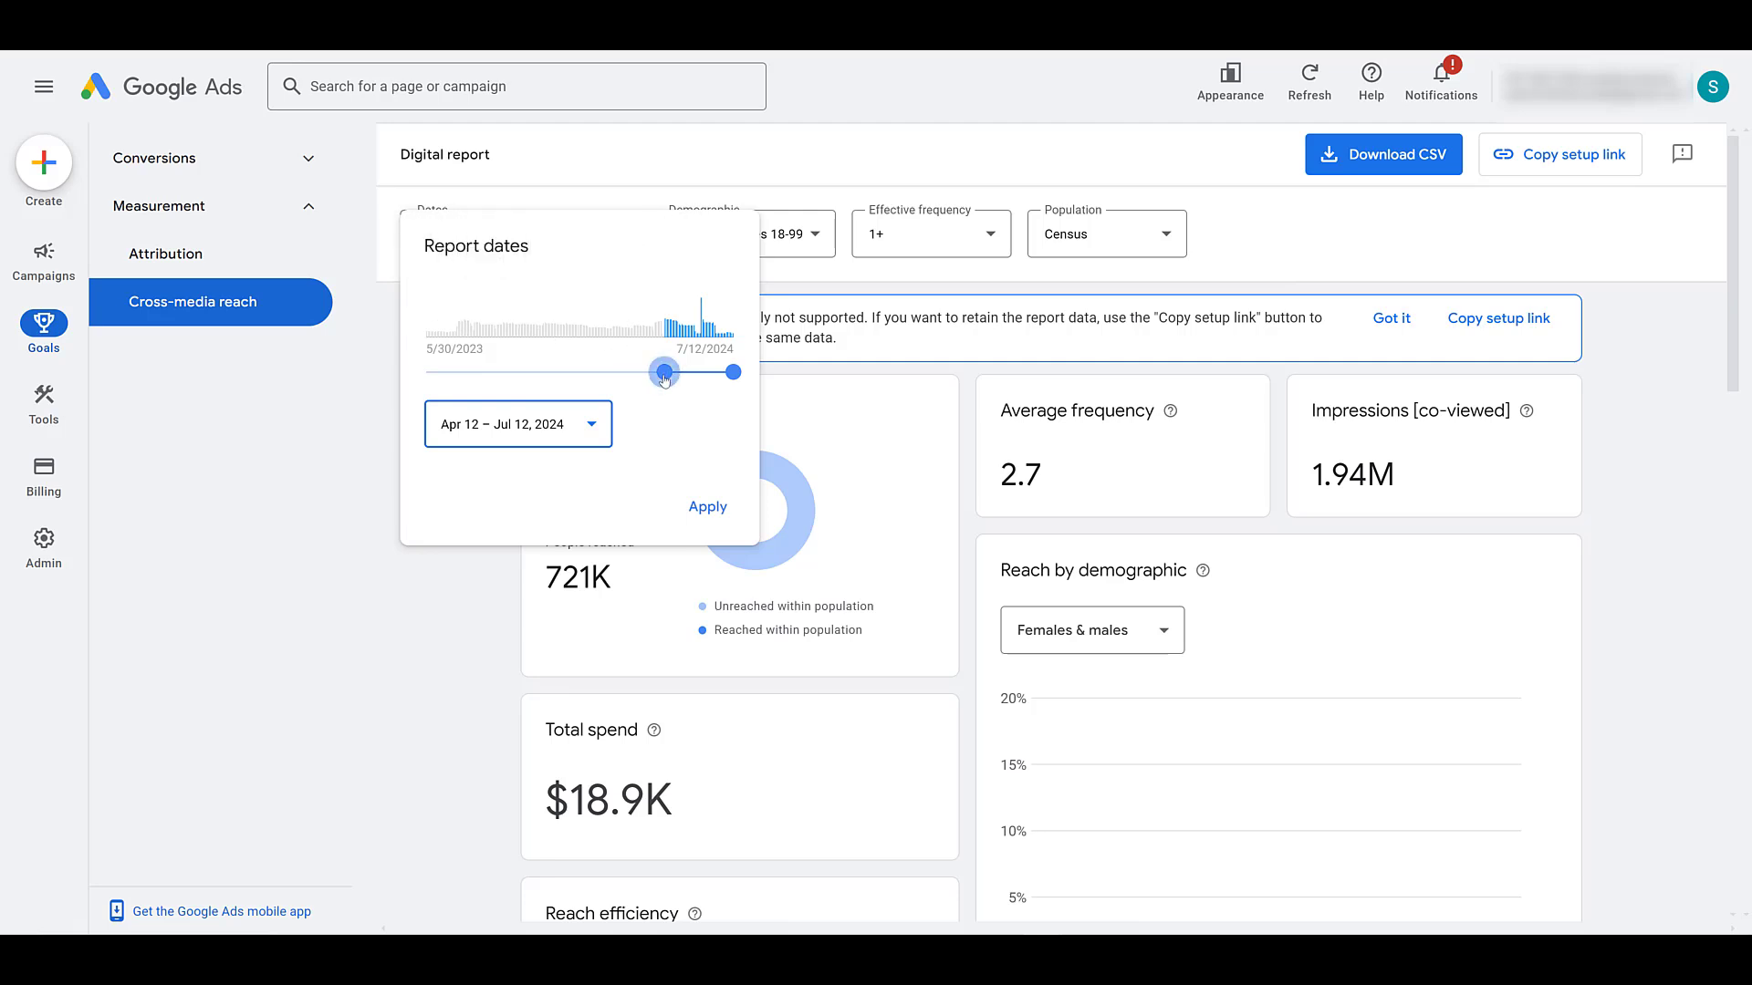
pyautogui.moveTo(664, 378); pyautogui.dragTo(456, 384)
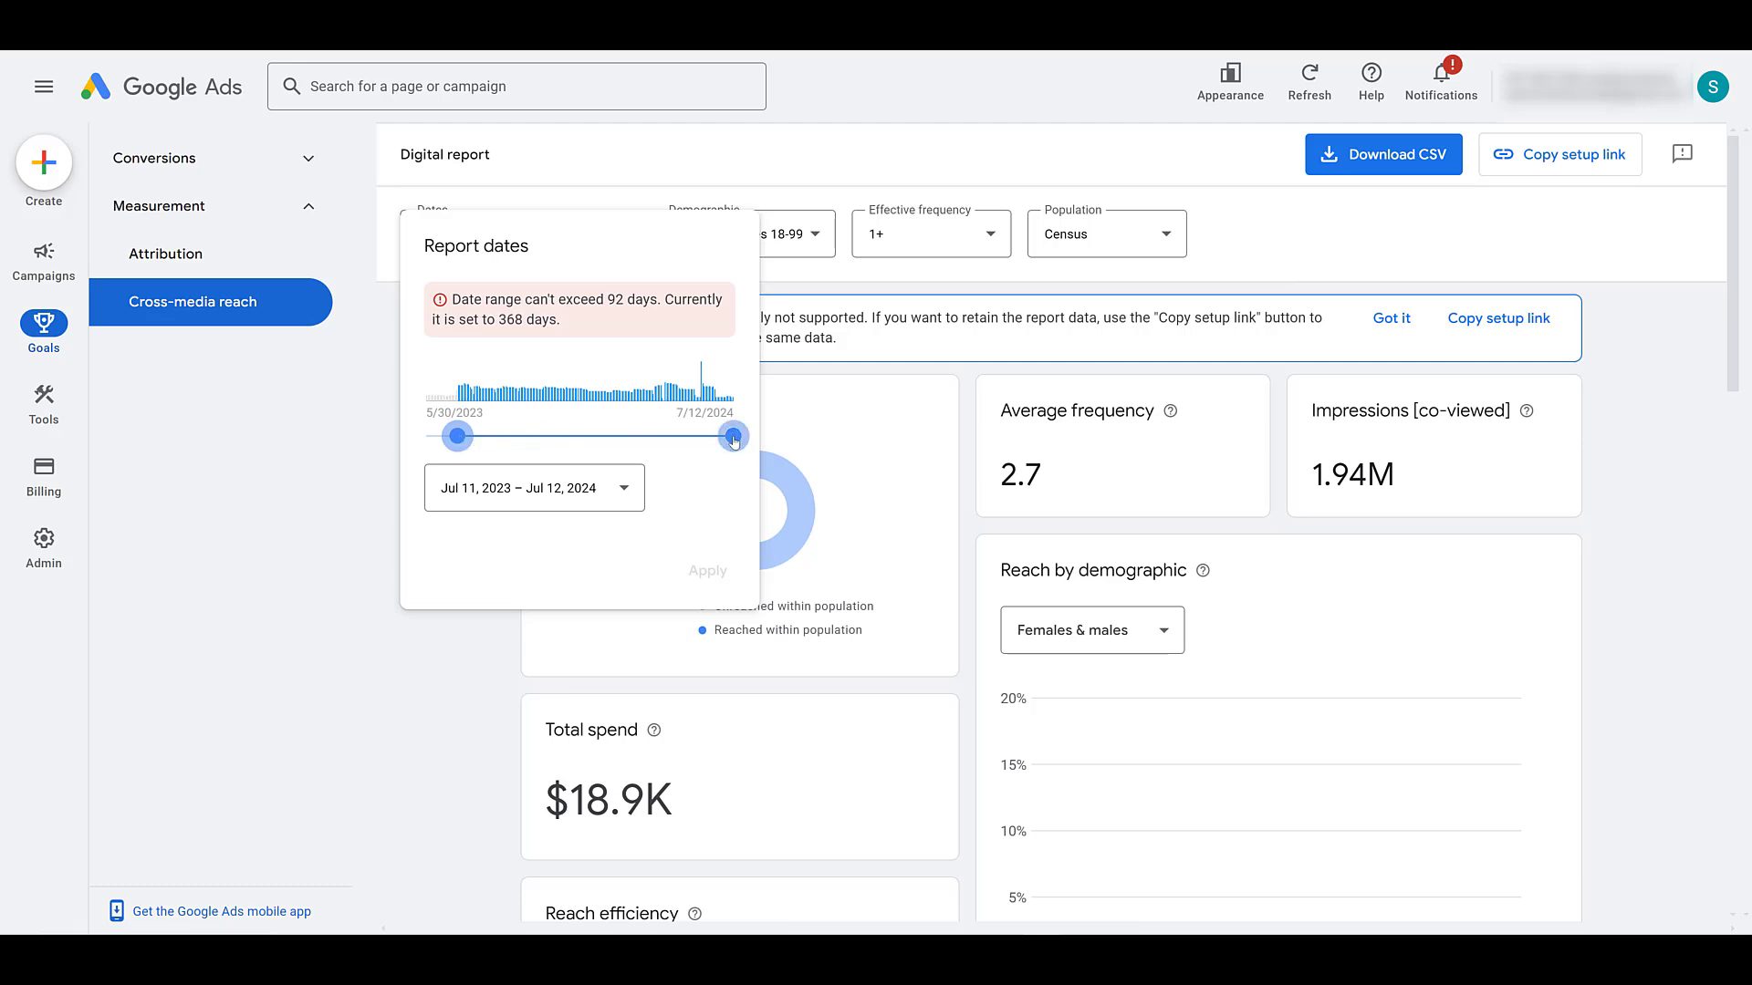
pyautogui.moveTo(735, 442); pyautogui.dragTo(484, 461)
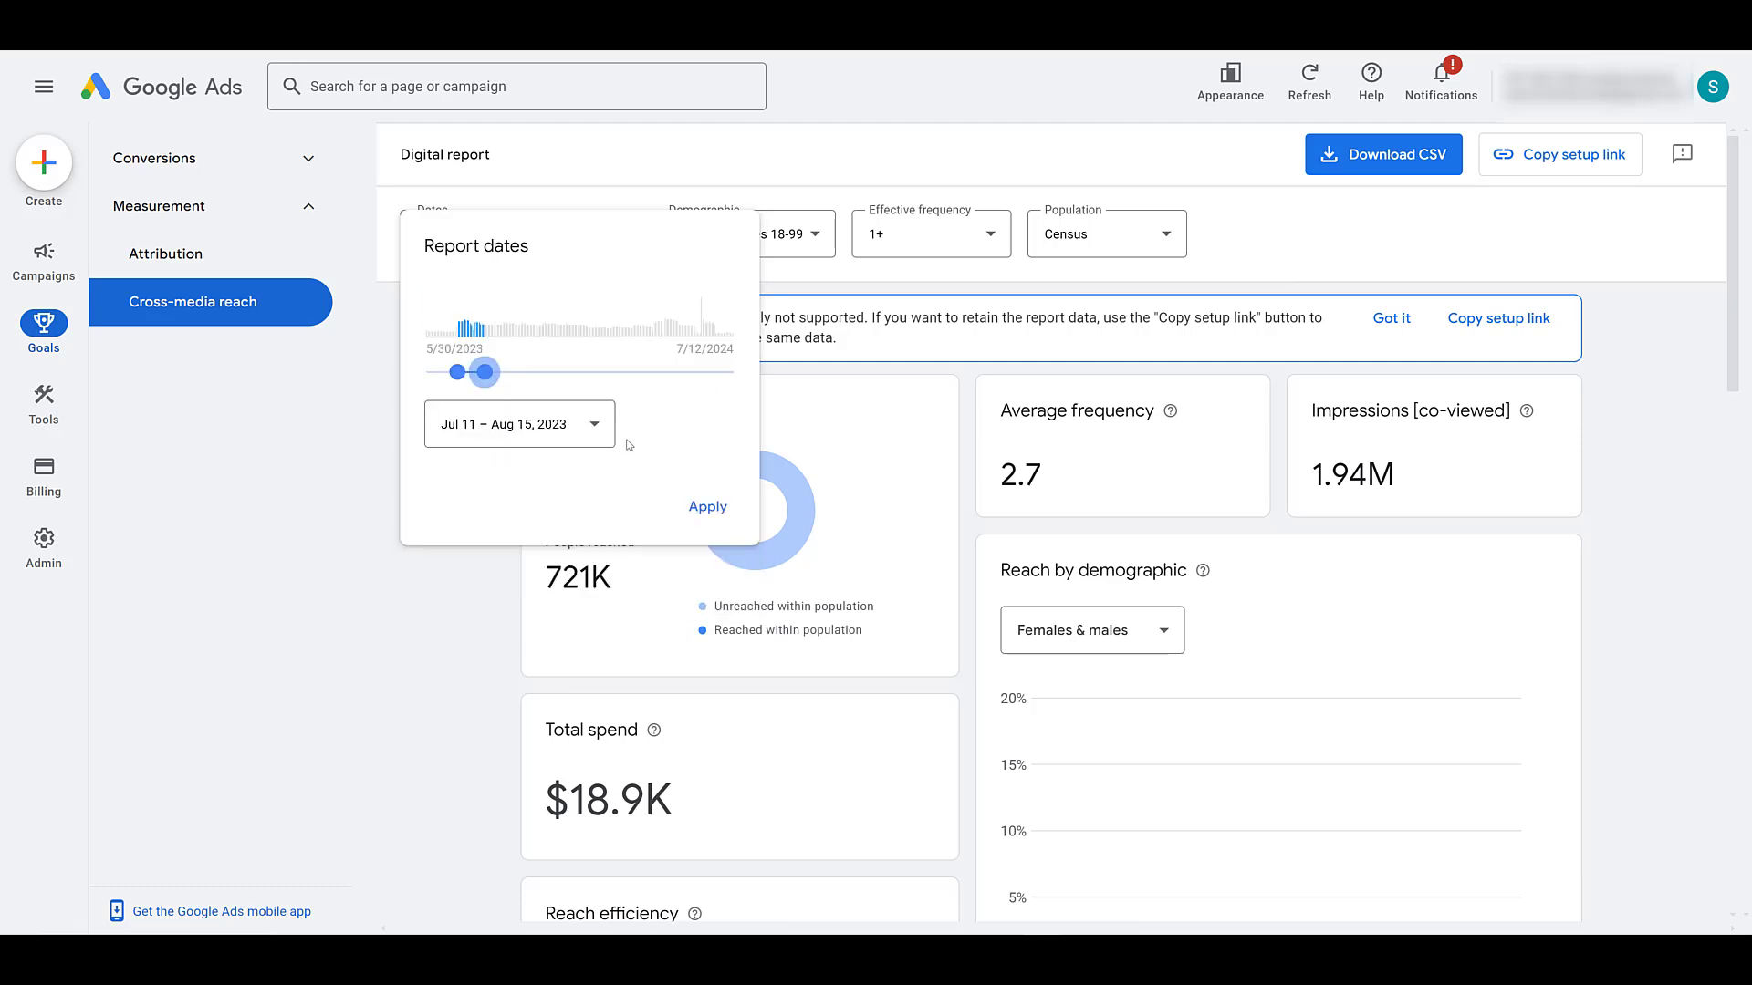
pyautogui.moveTo(500, 381); pyautogui.dragTo(587, 446)
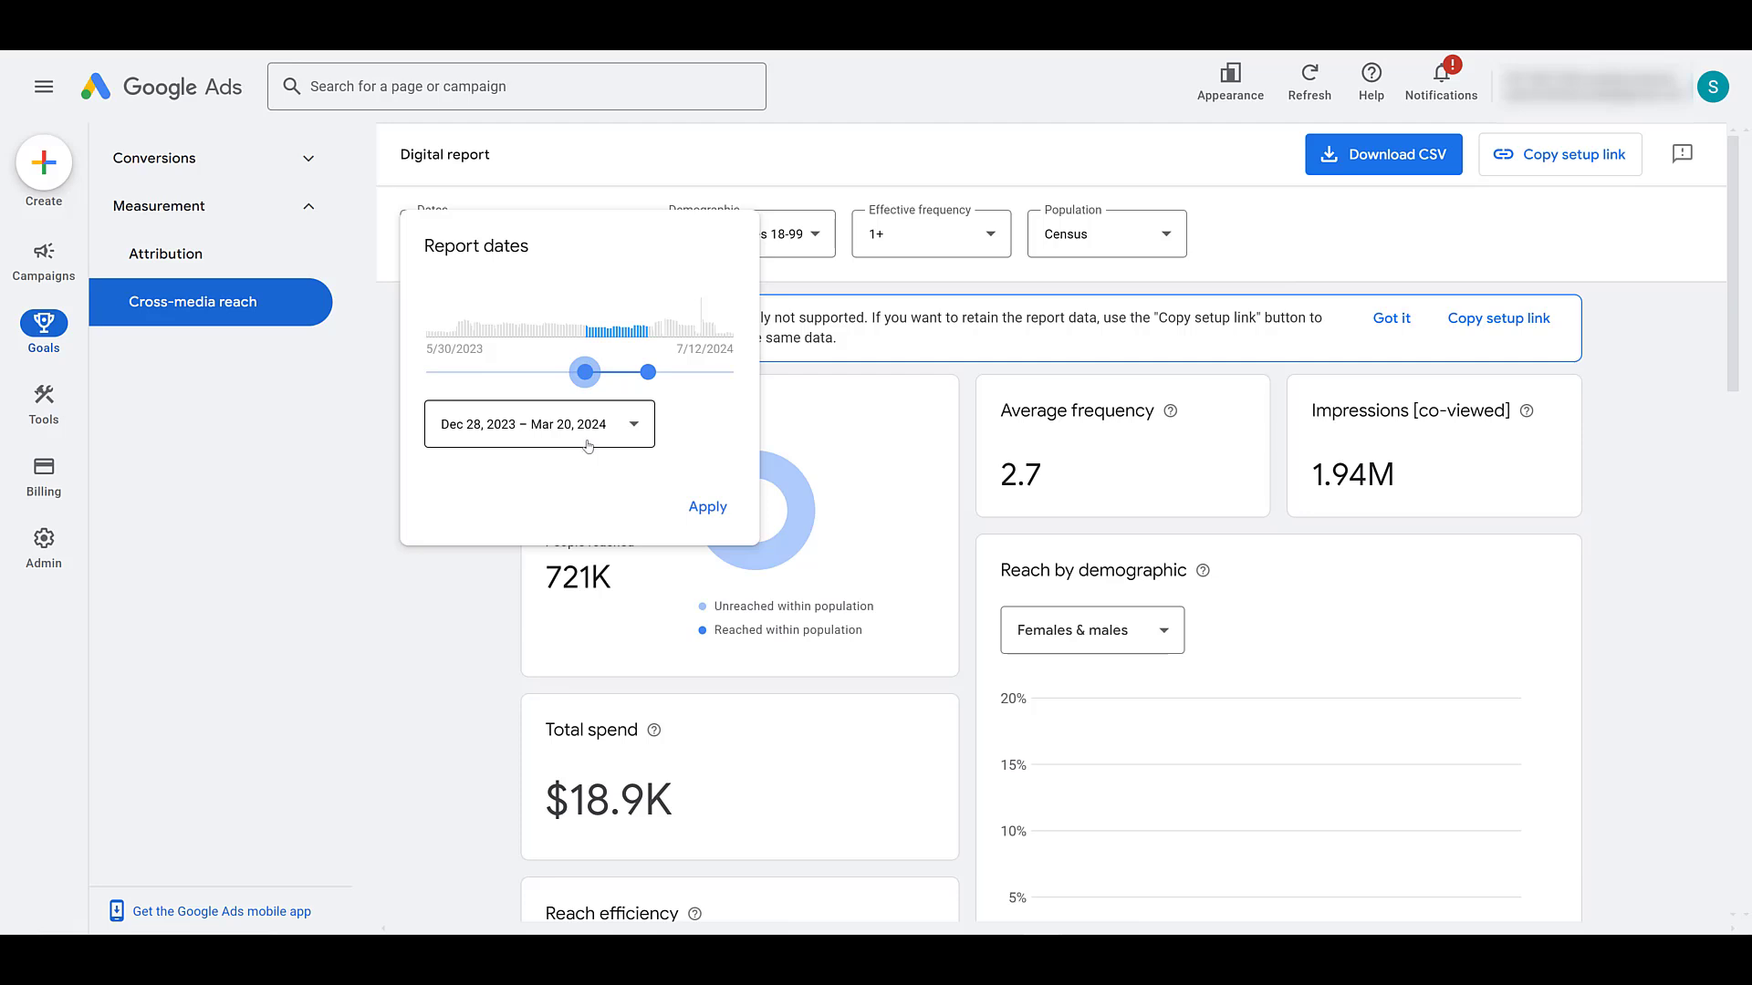
pyautogui.click(707, 506)
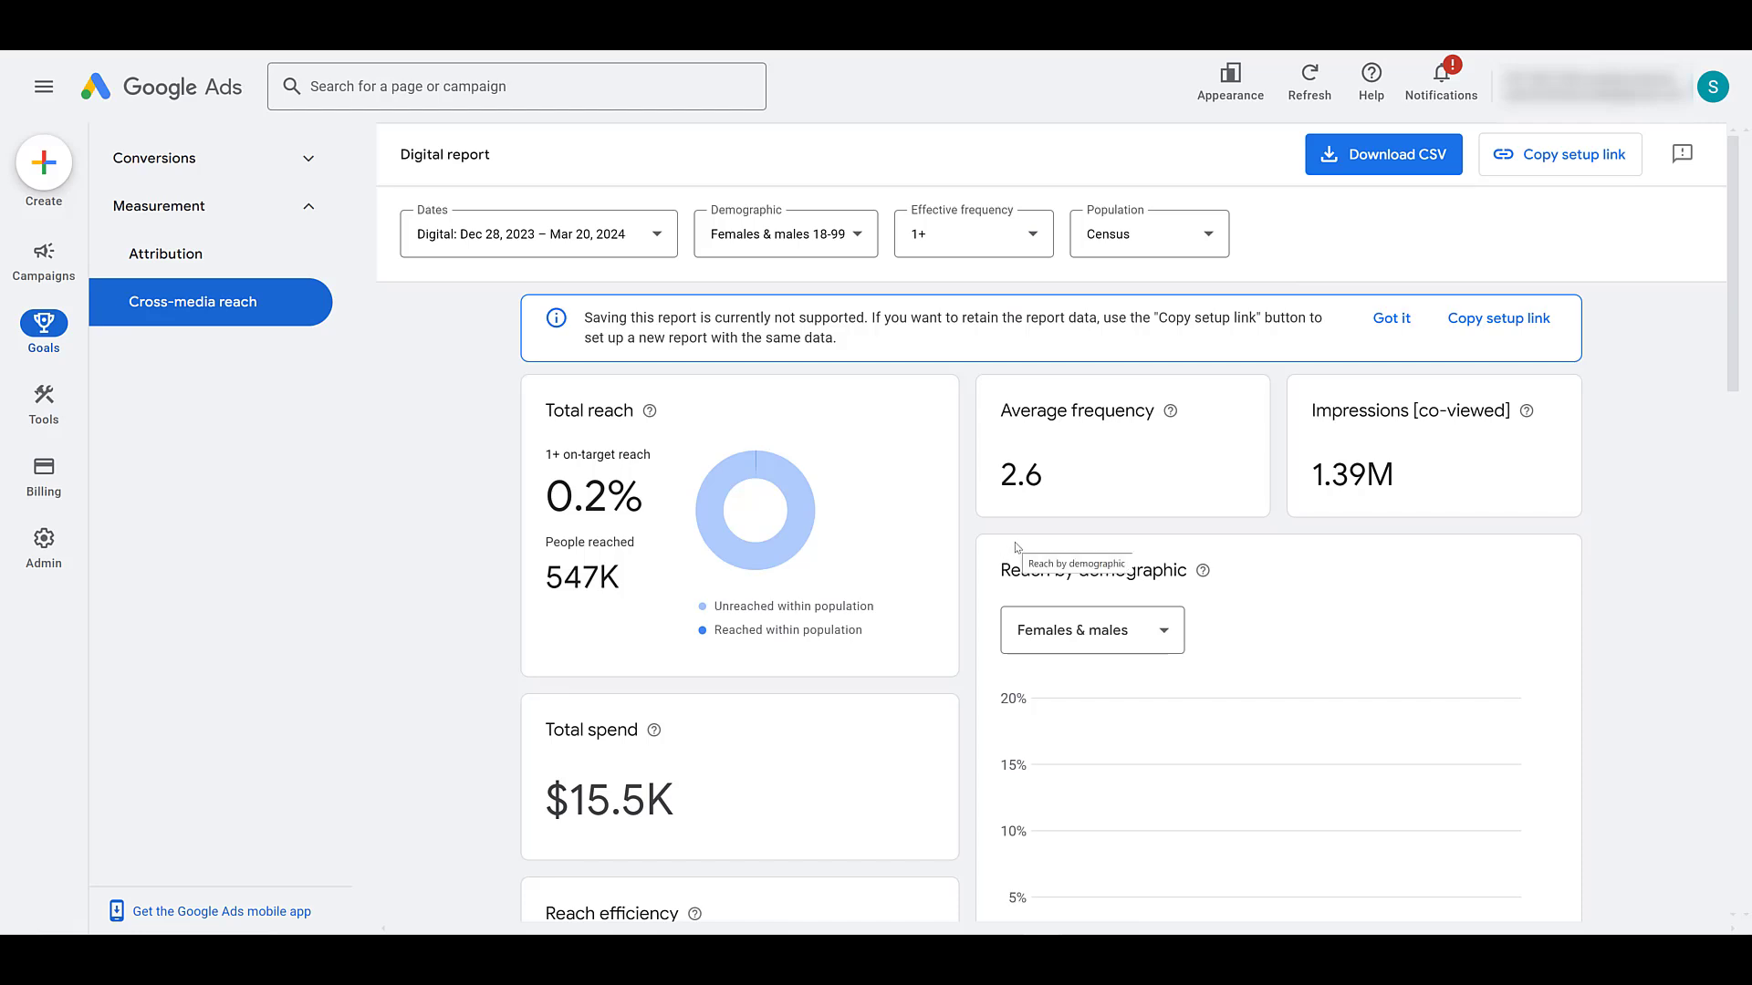
pyautogui.click(850, 244)
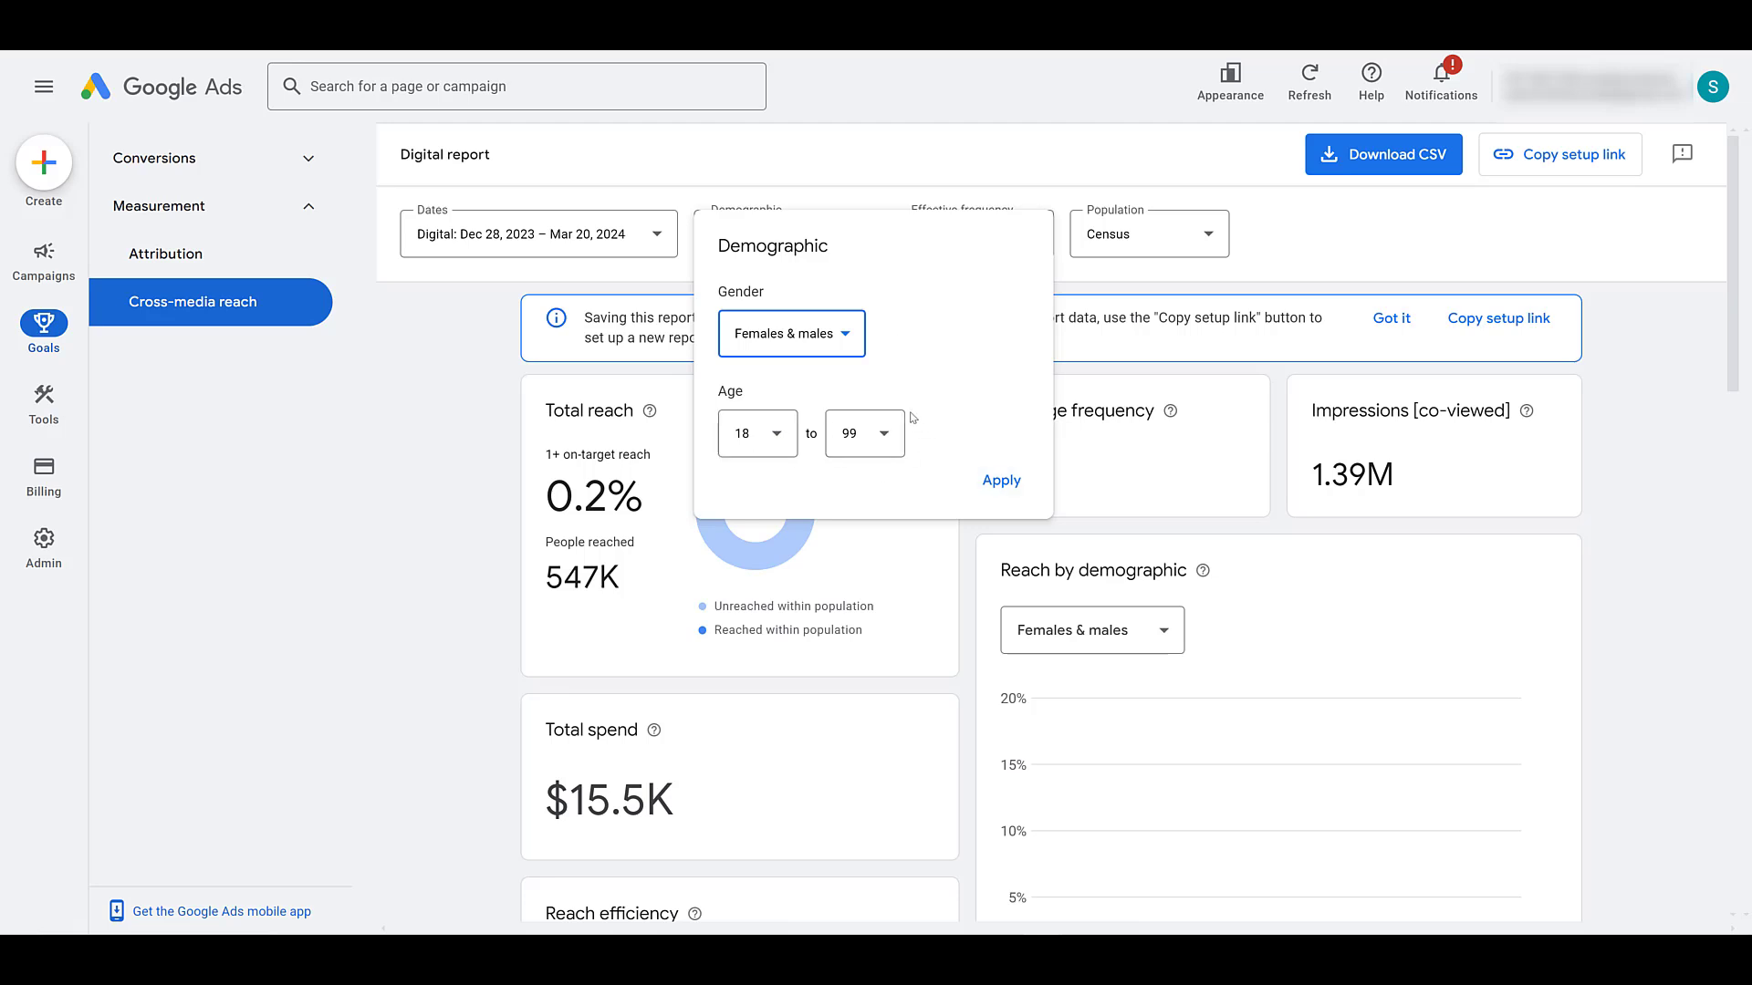
pyautogui.click(1004, 240)
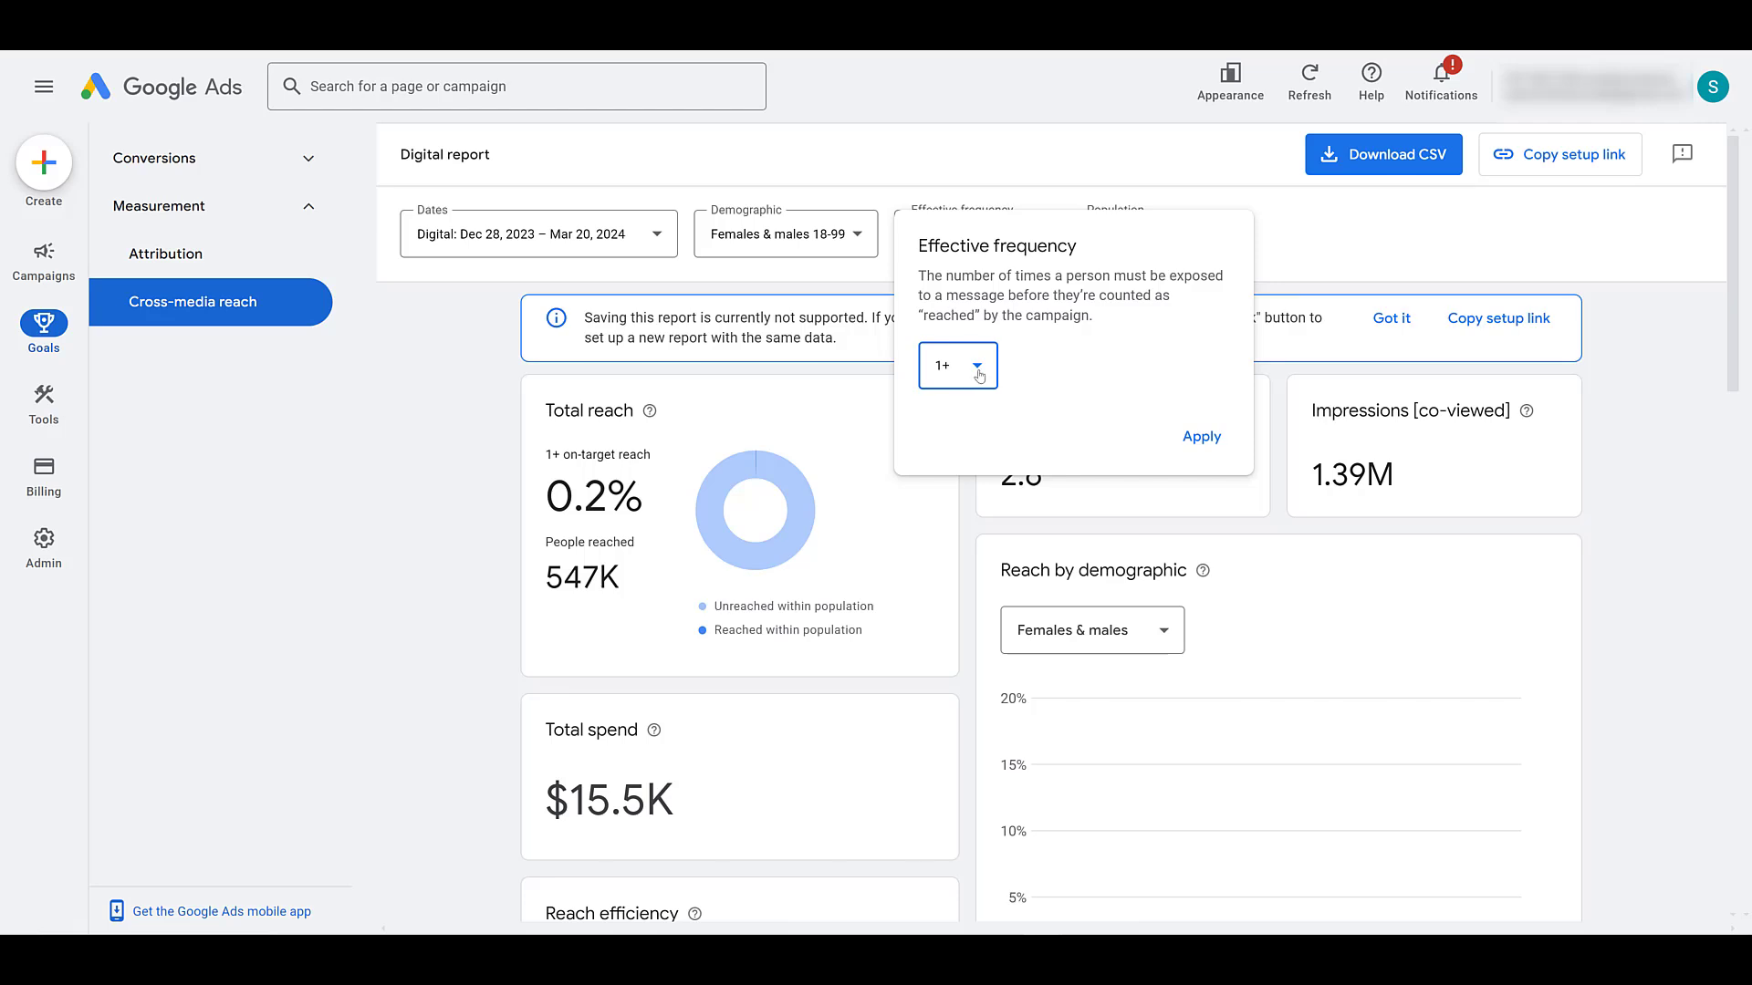
pyautogui.click(978, 367)
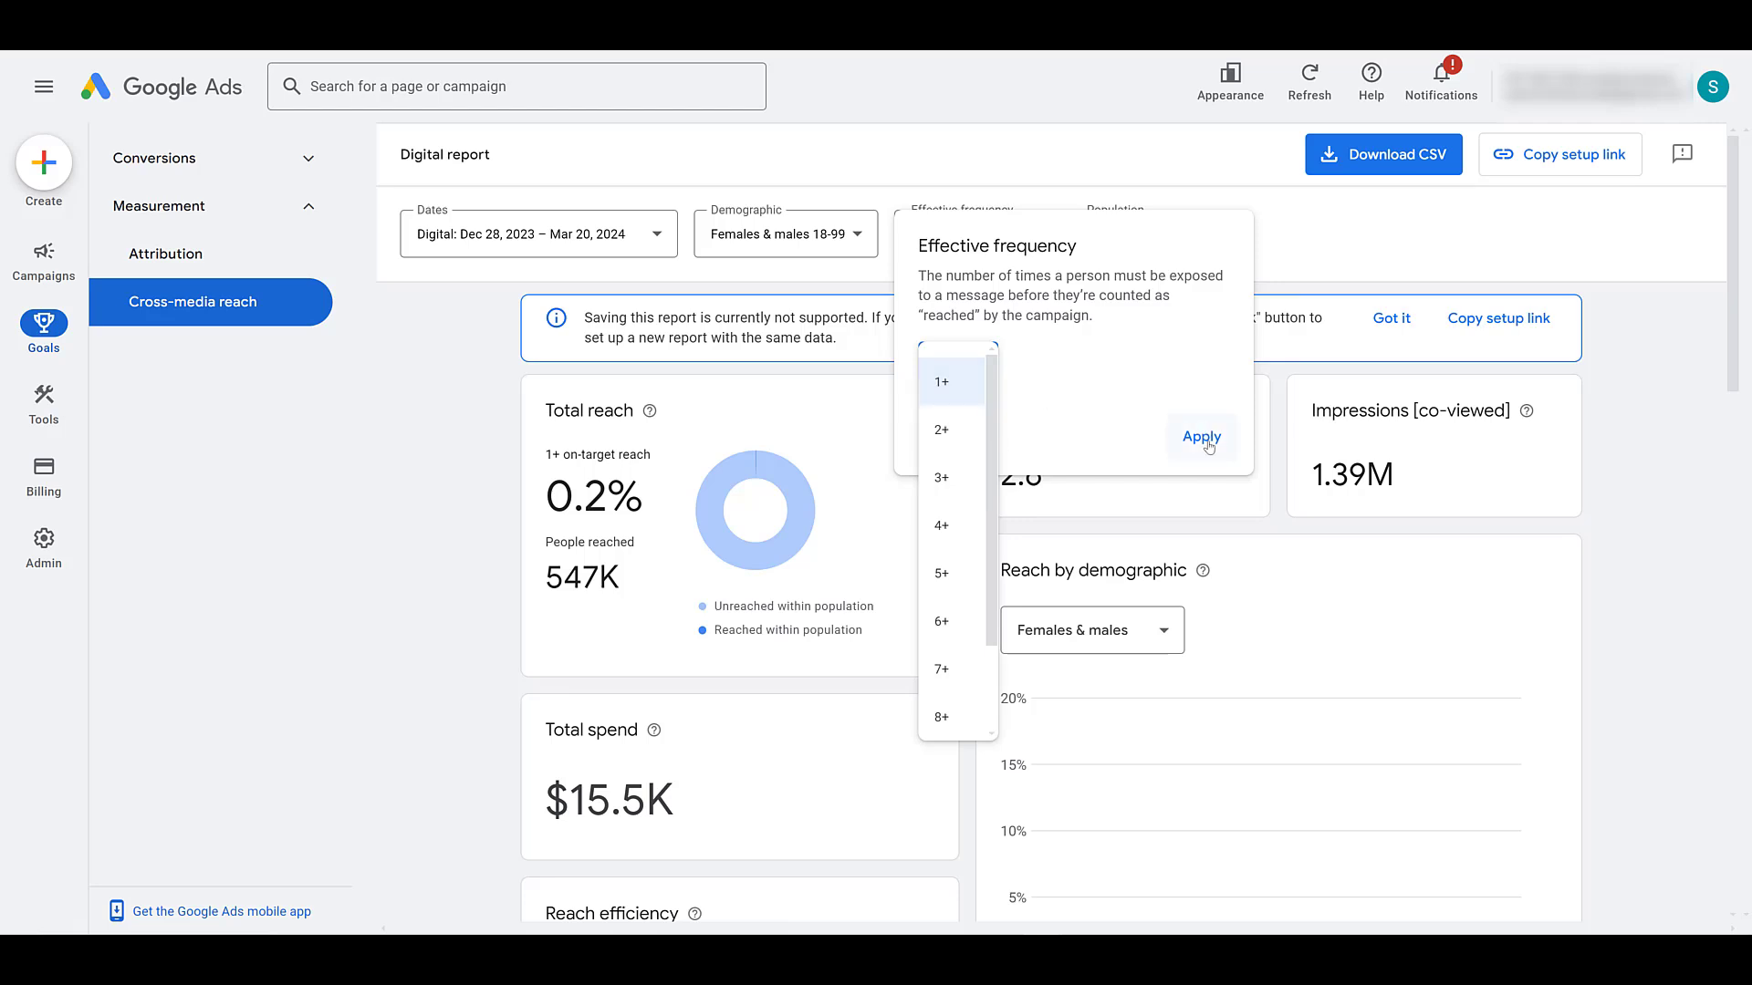
pyautogui.click(1151, 234)
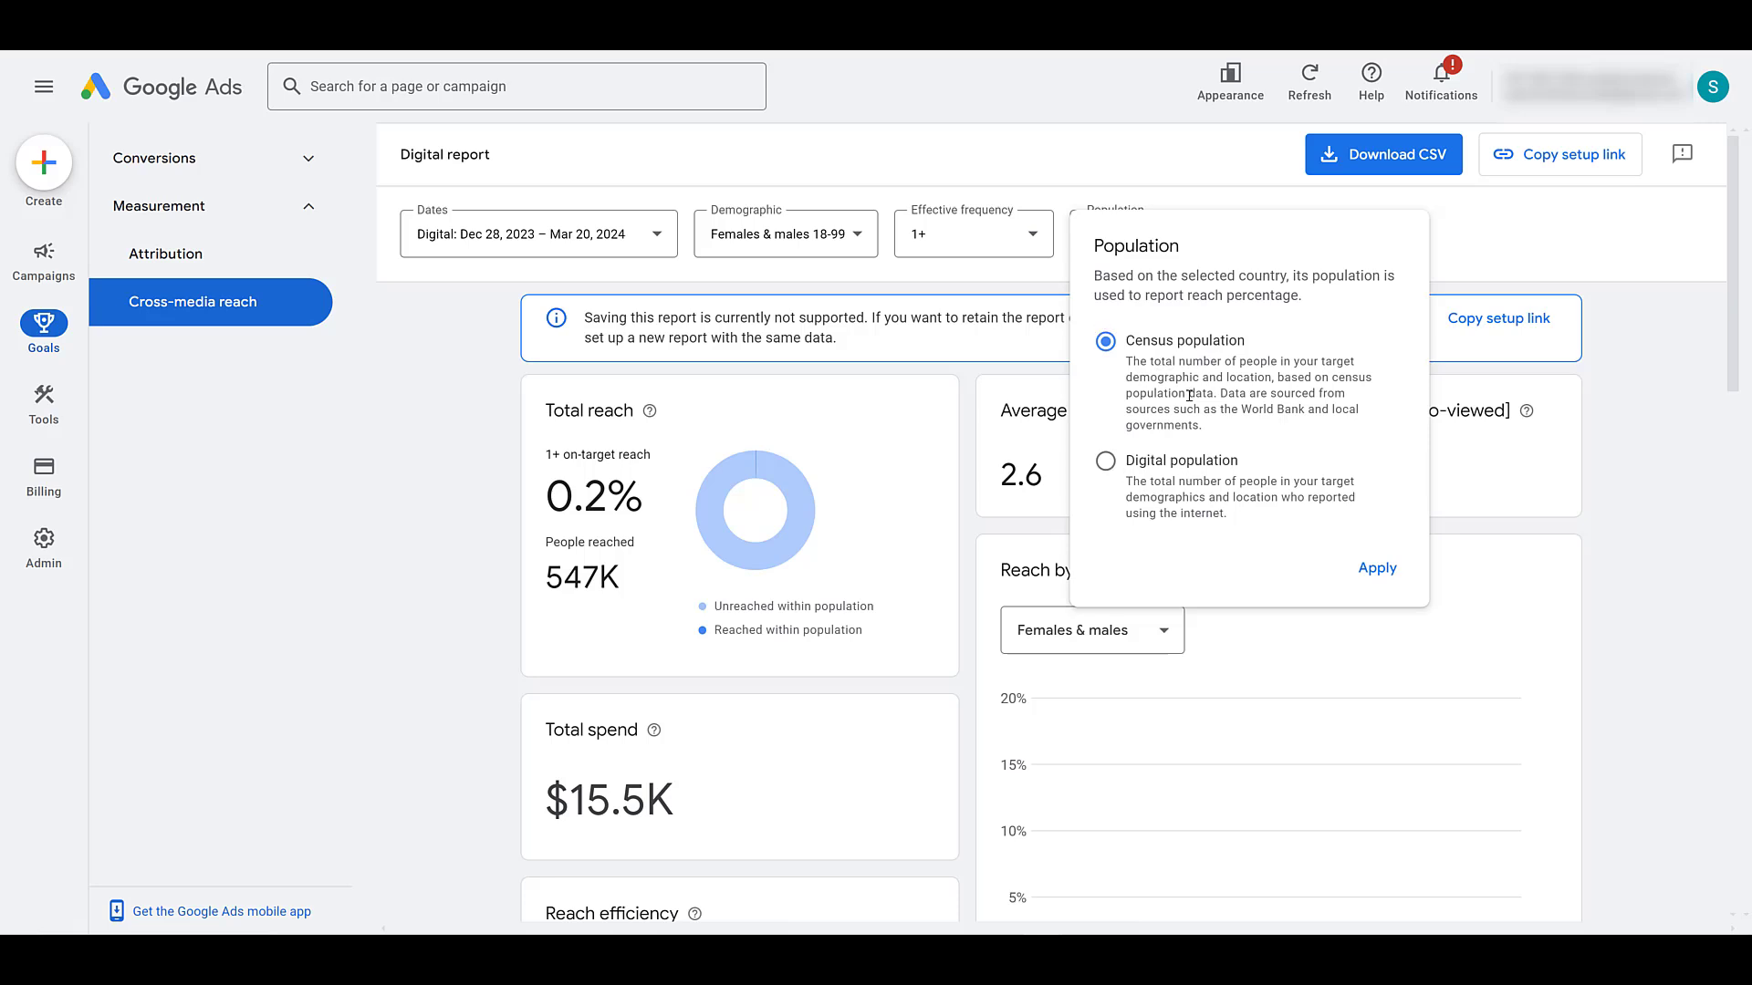
pyautogui.click(1377, 567)
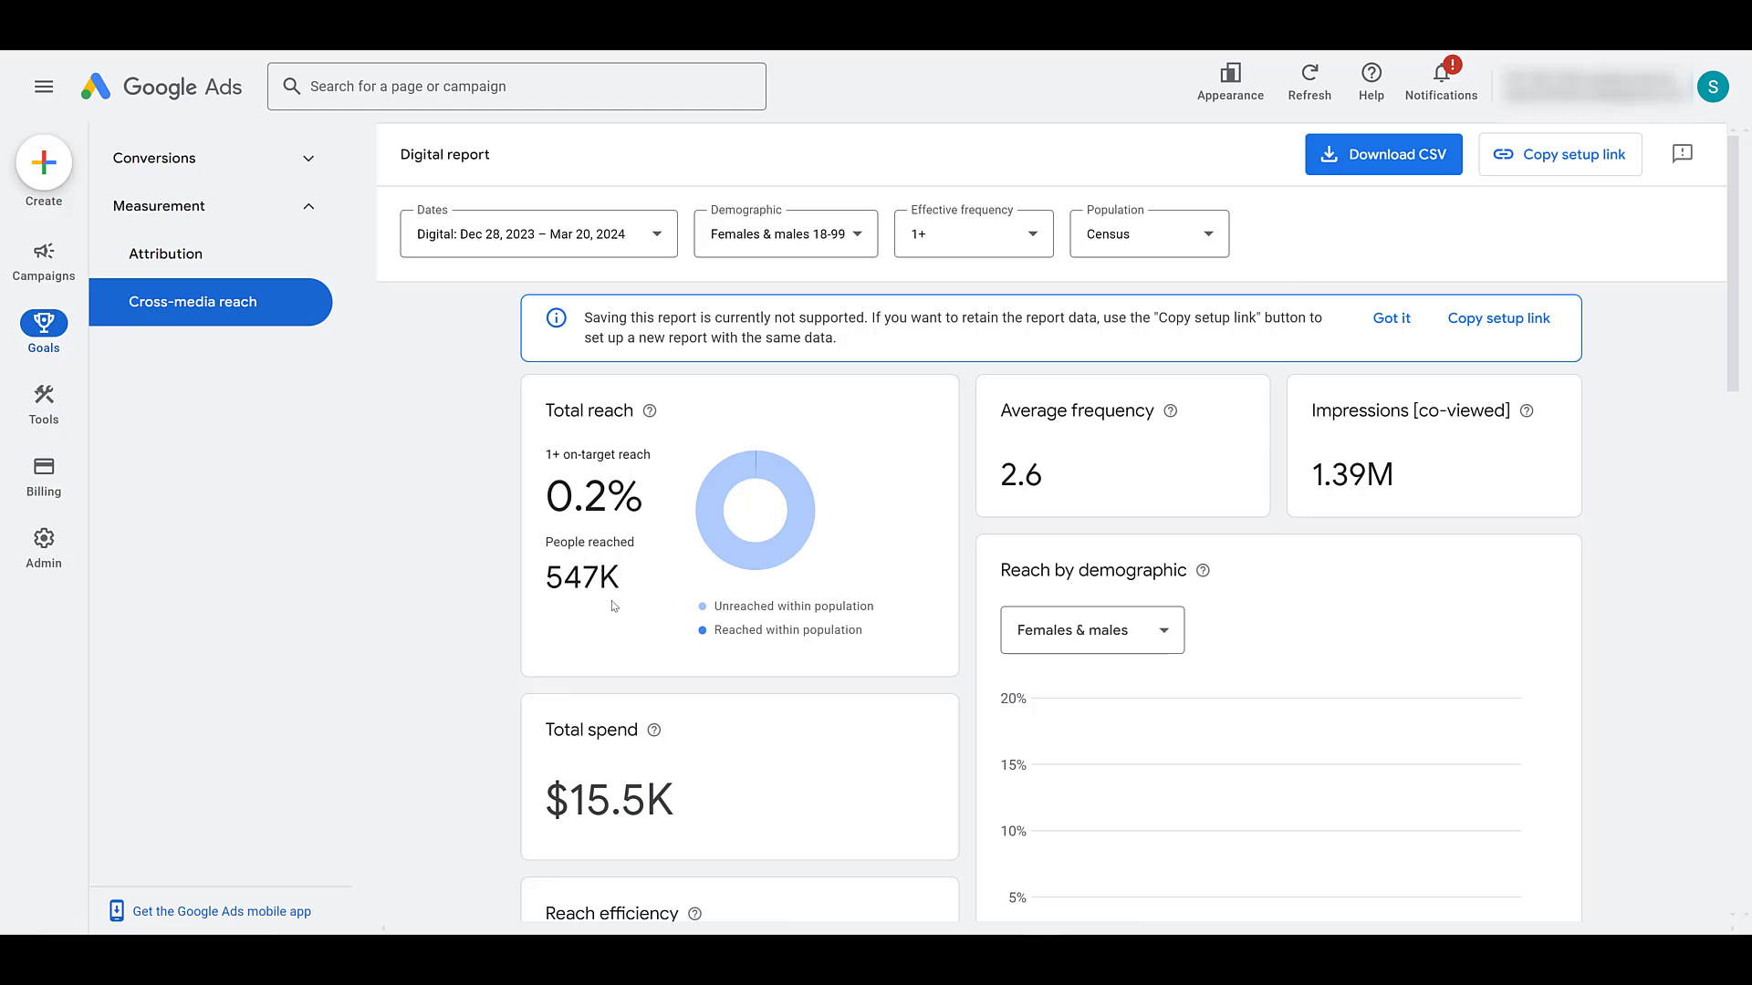
# Filter the report's demographic to Females 18-99.
pyautogui.scroll(-4, 613, 605)
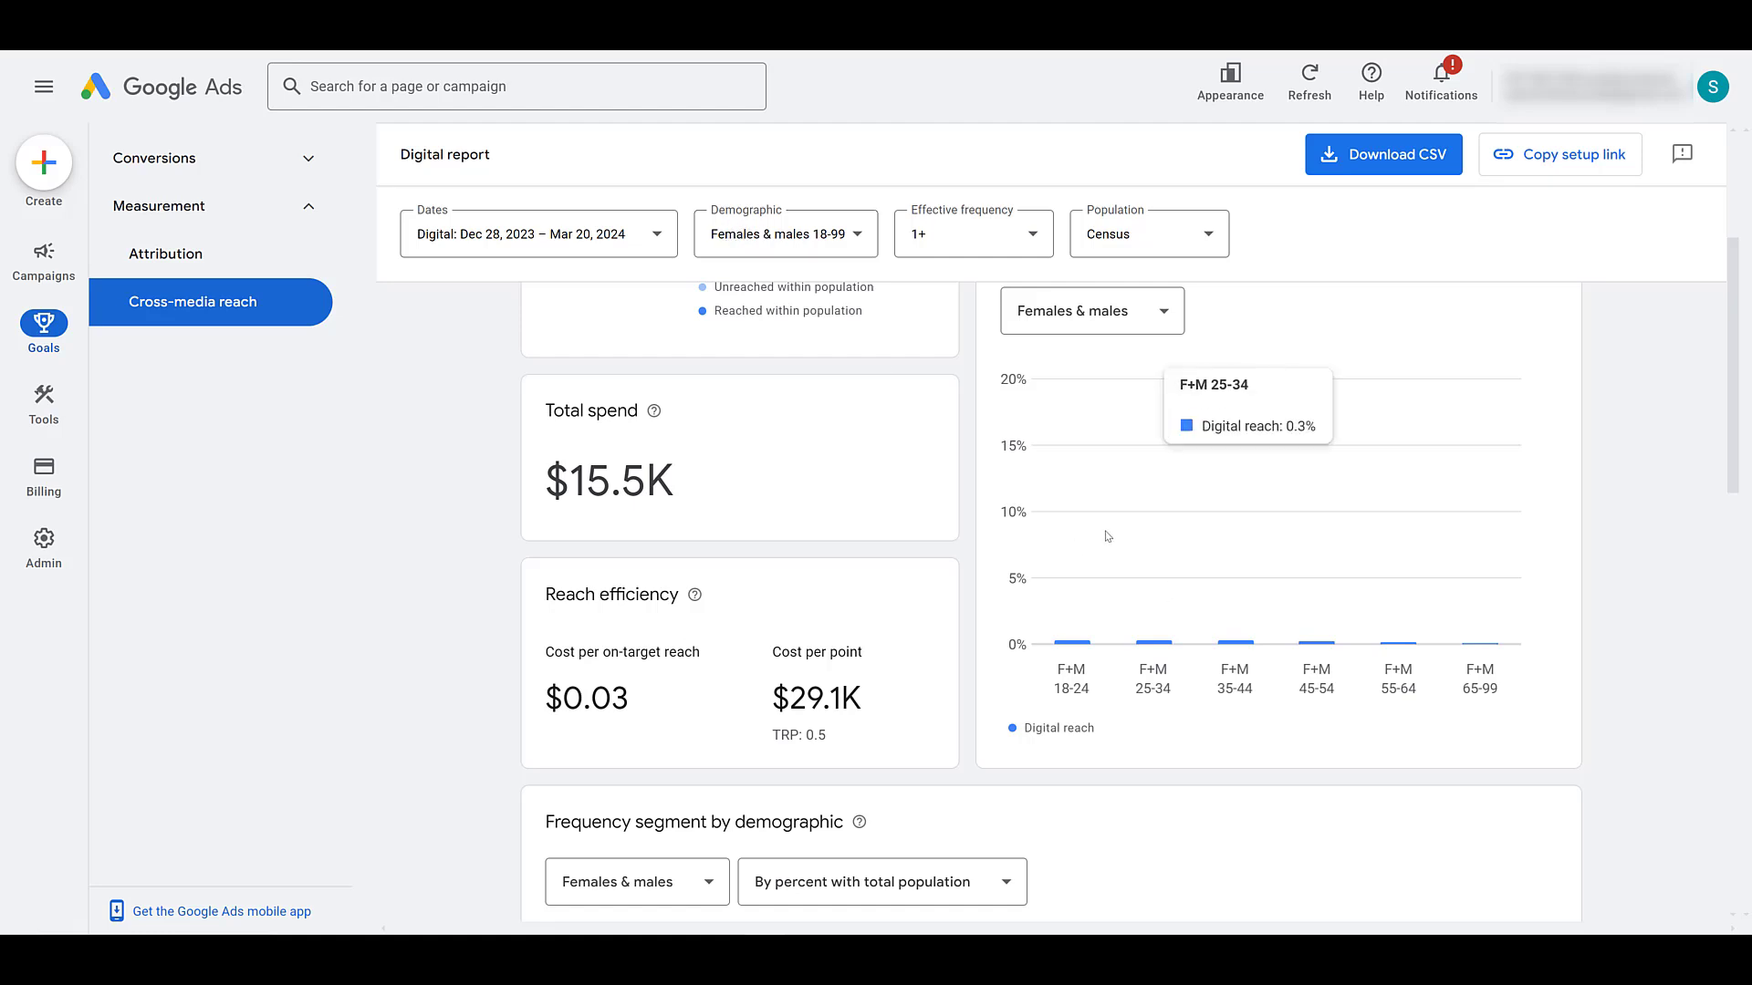
pyautogui.click(780, 239)
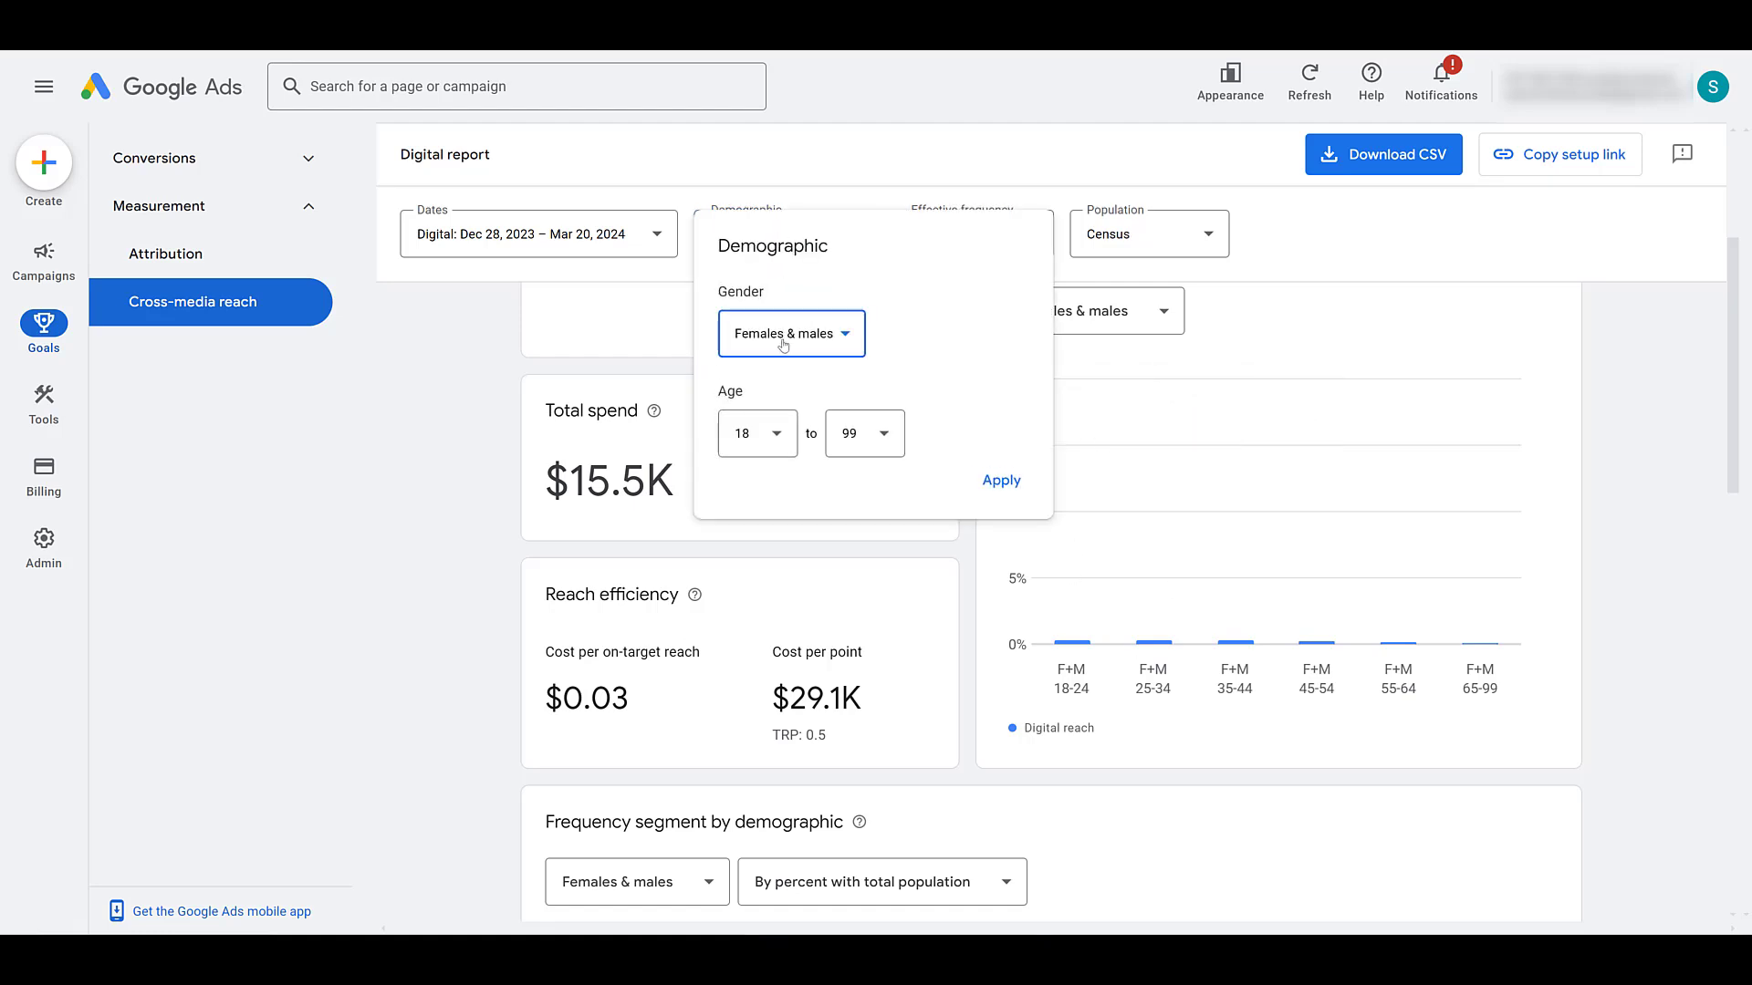
pyautogui.click(783, 348)
pyautogui.click(783, 417)
pyautogui.click(986, 481)
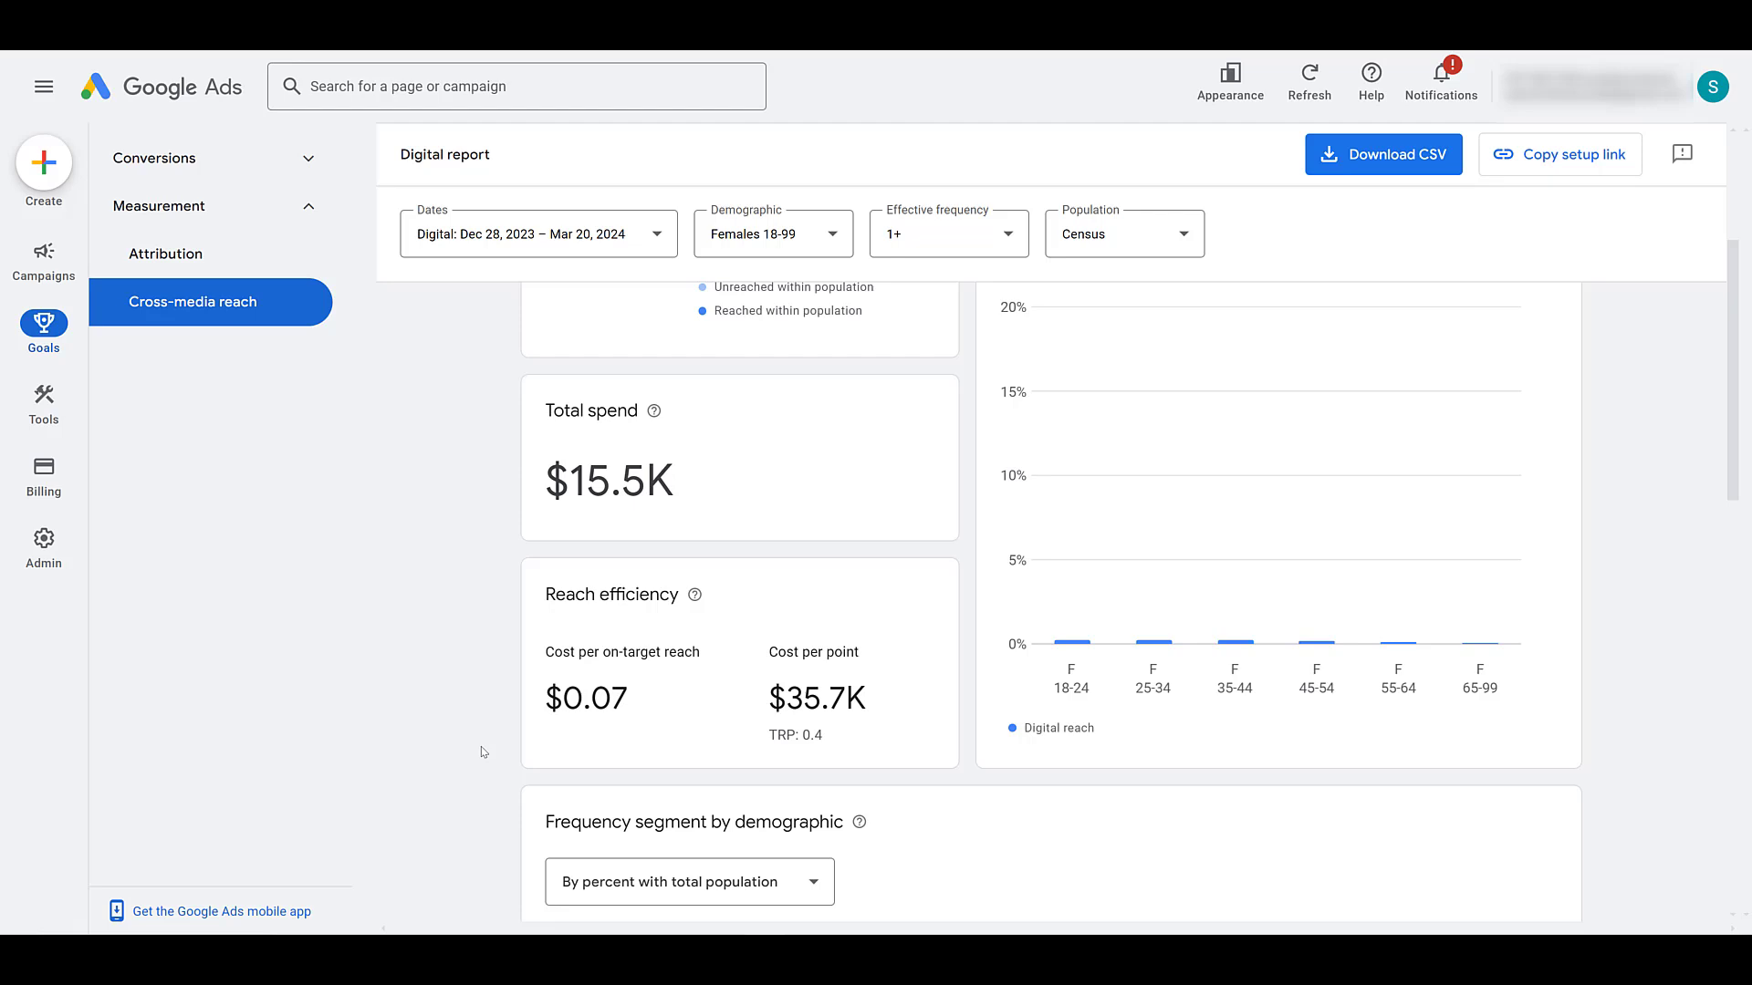
# Switch the demographic filter back to Females & males 18-99.
pyautogui.scroll(-5, 484, 752)
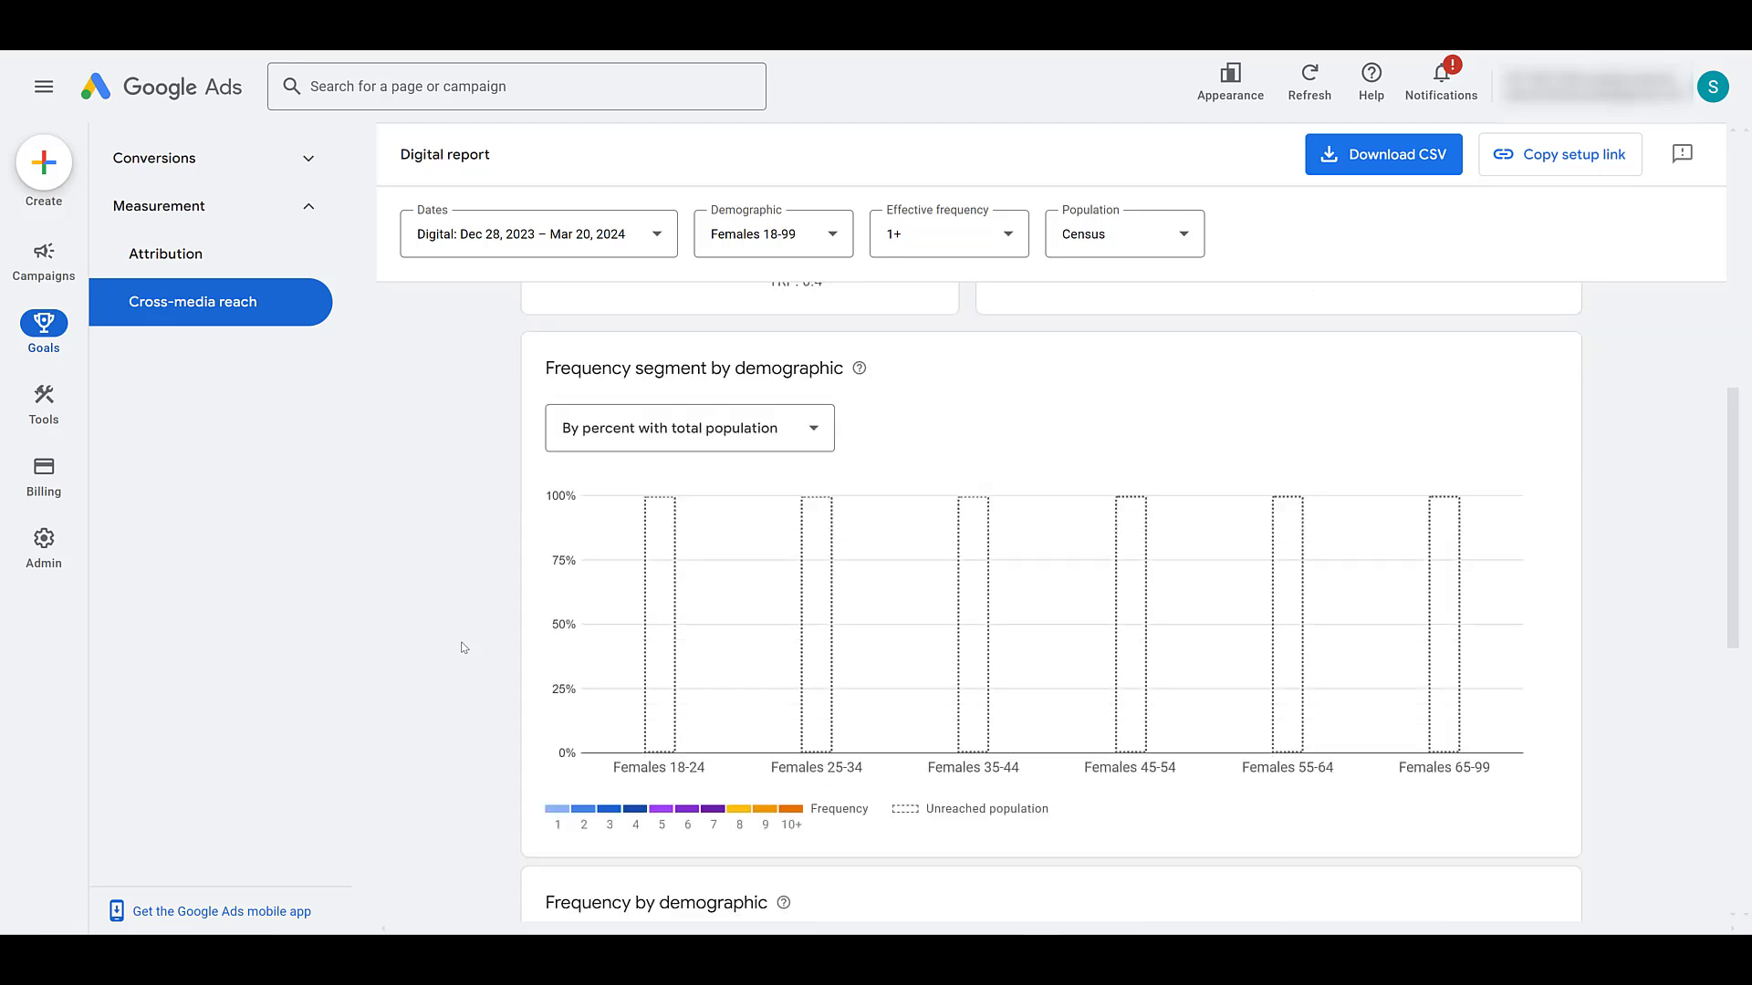
pyautogui.click(825, 235)
pyautogui.click(758, 347)
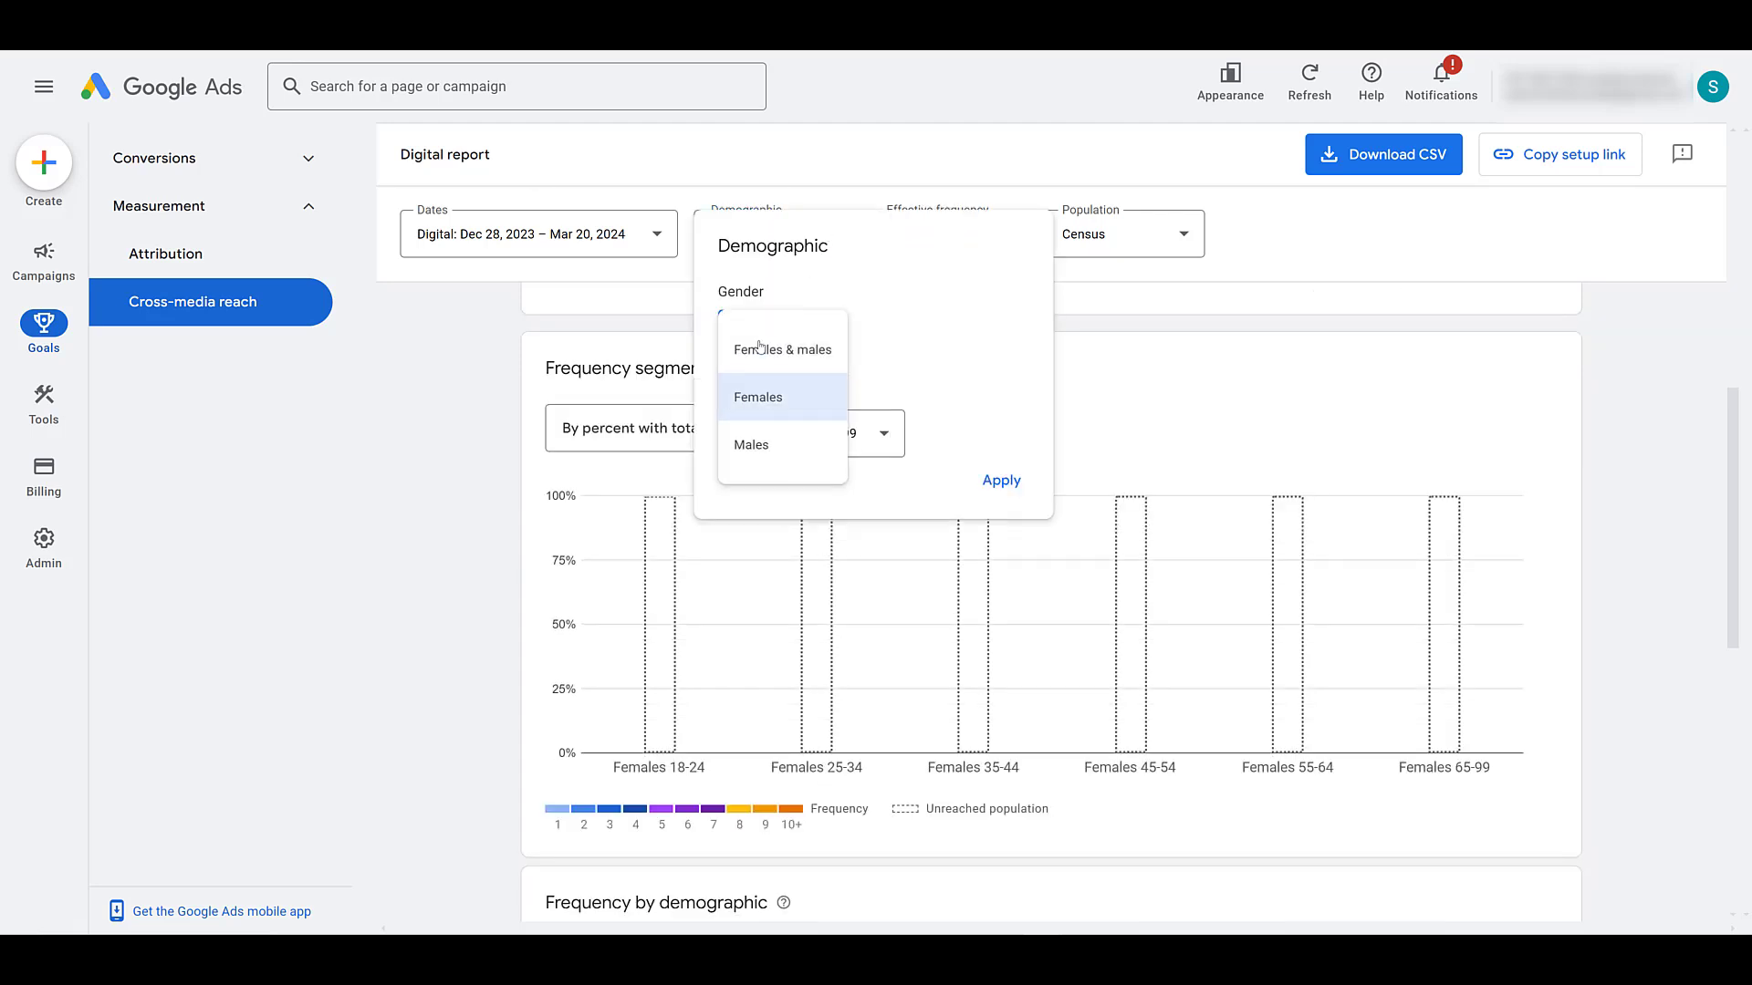
pyautogui.click(760, 454)
pyautogui.click(996, 480)
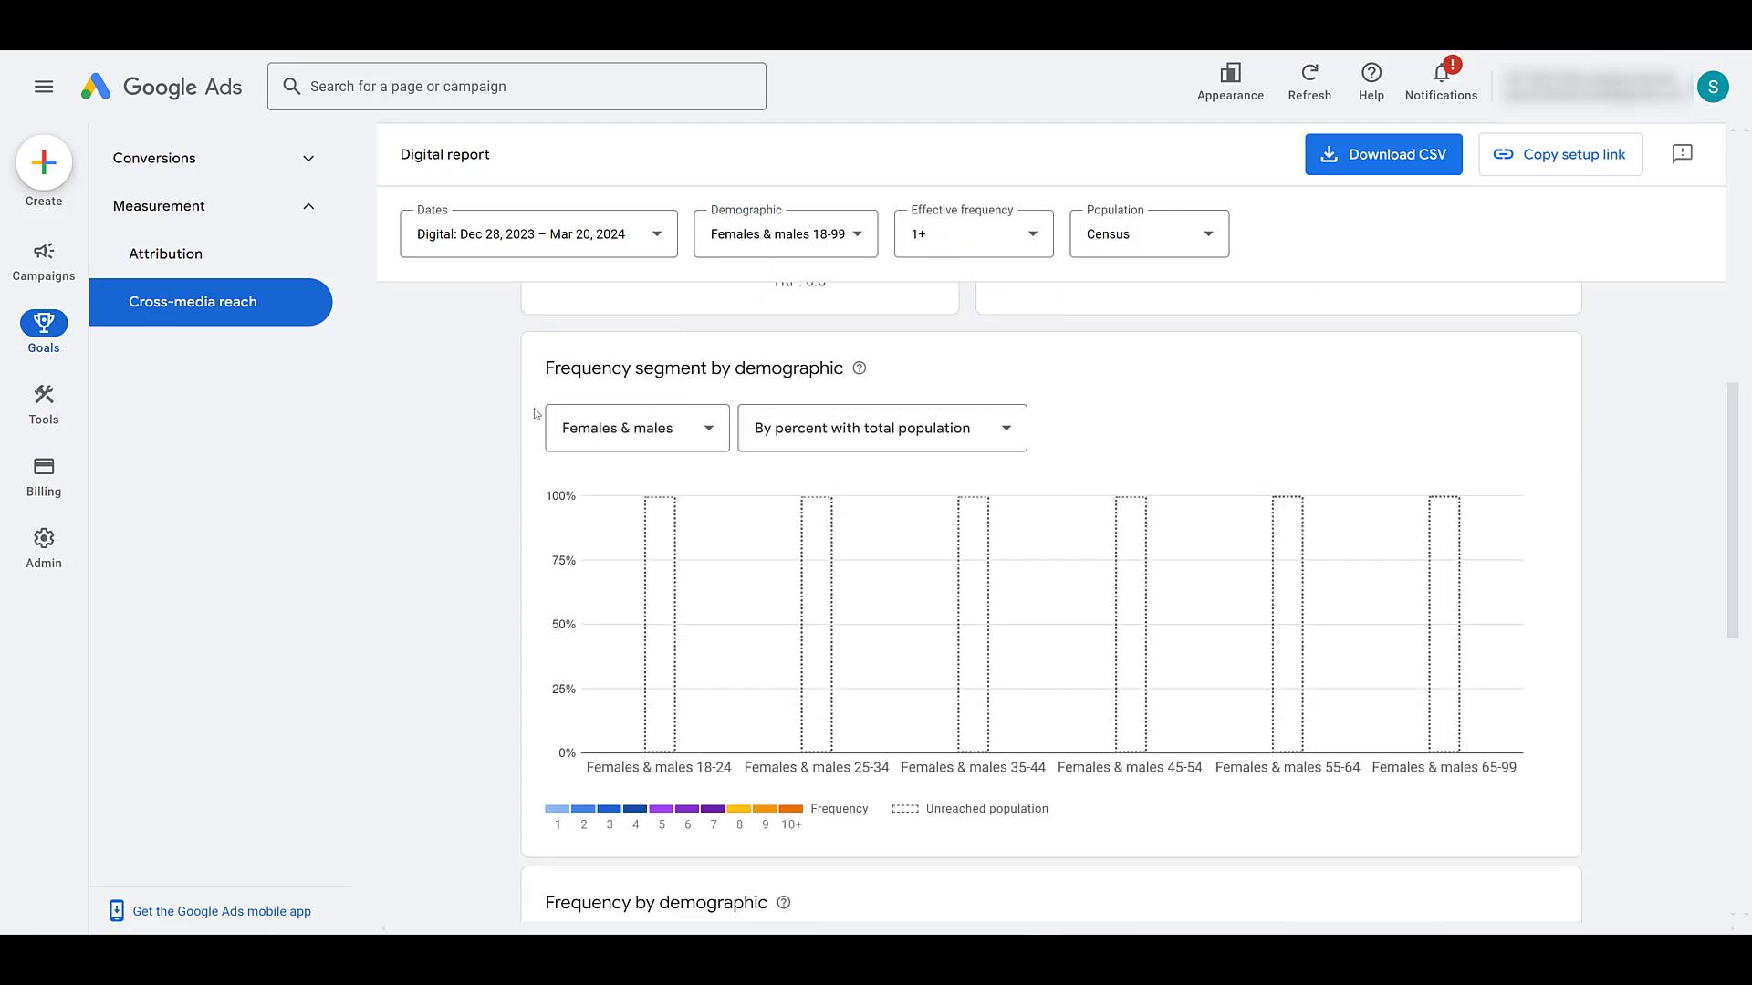
# Scroll to the Frequency by demographic chart, which peaks near 2.9 for ages 25-34.
pyautogui.moveTo(663, 684)
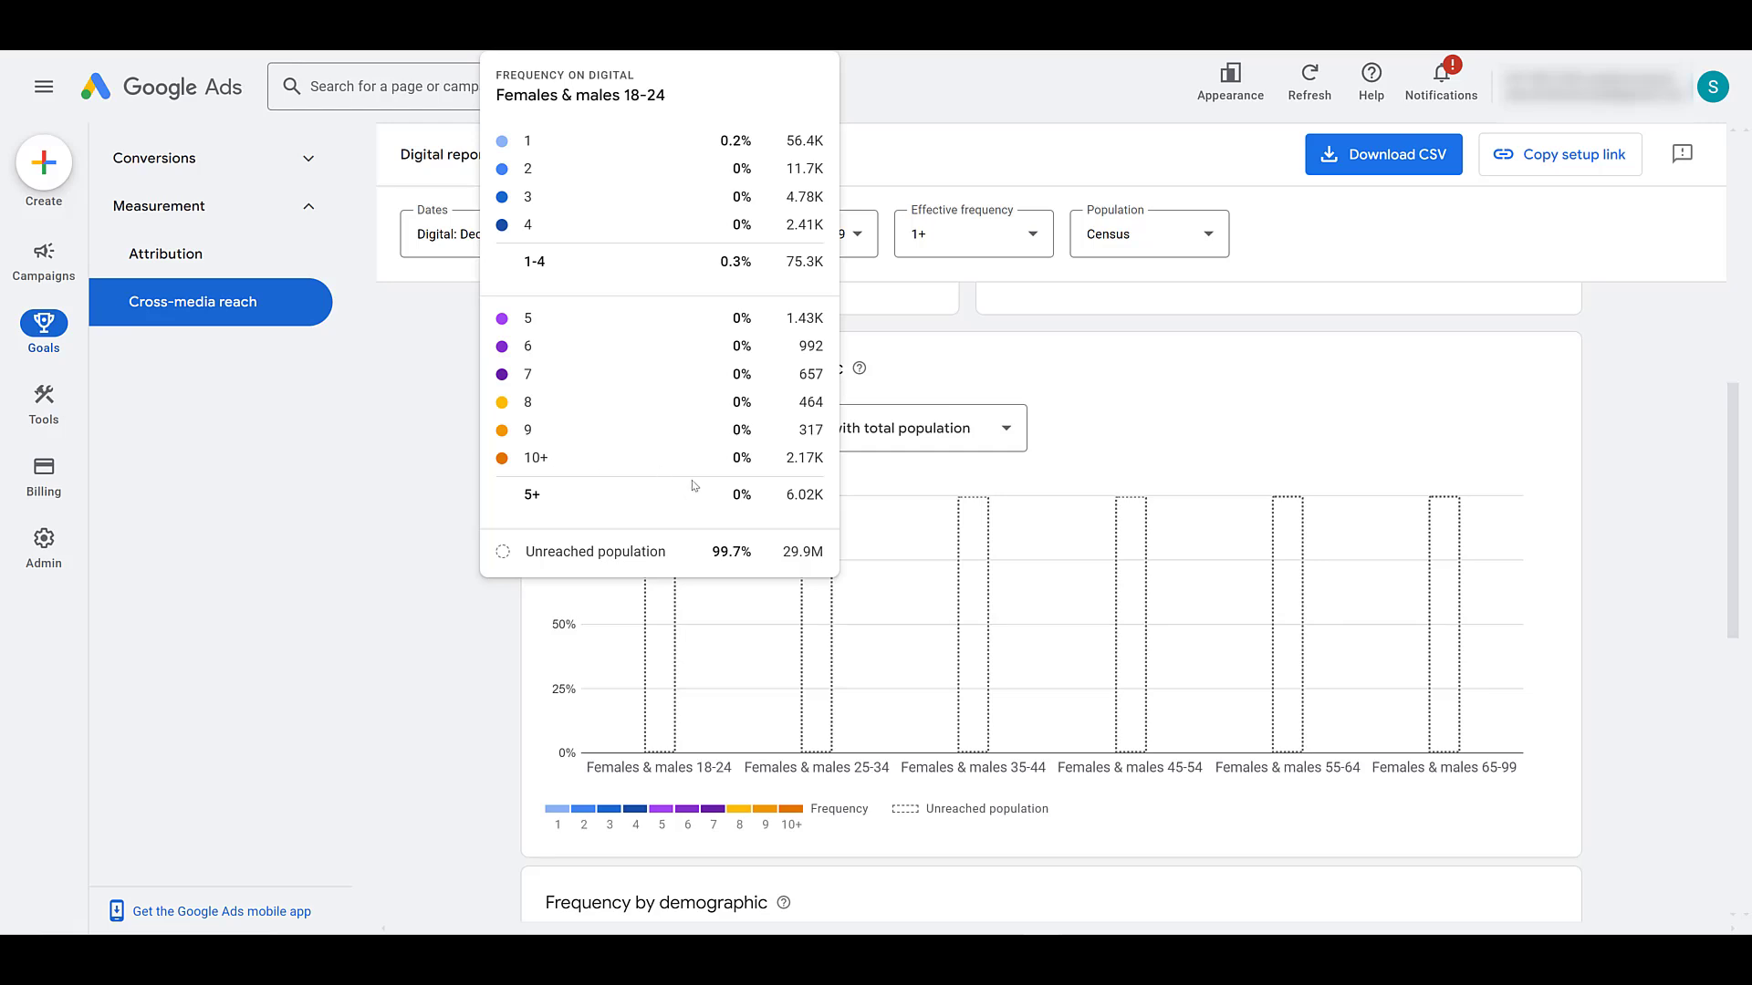
pyautogui.scroll(-3, 474, 547)
pyautogui.scroll(-4, 465, 554)
pyautogui.scroll(1, 466, 554)
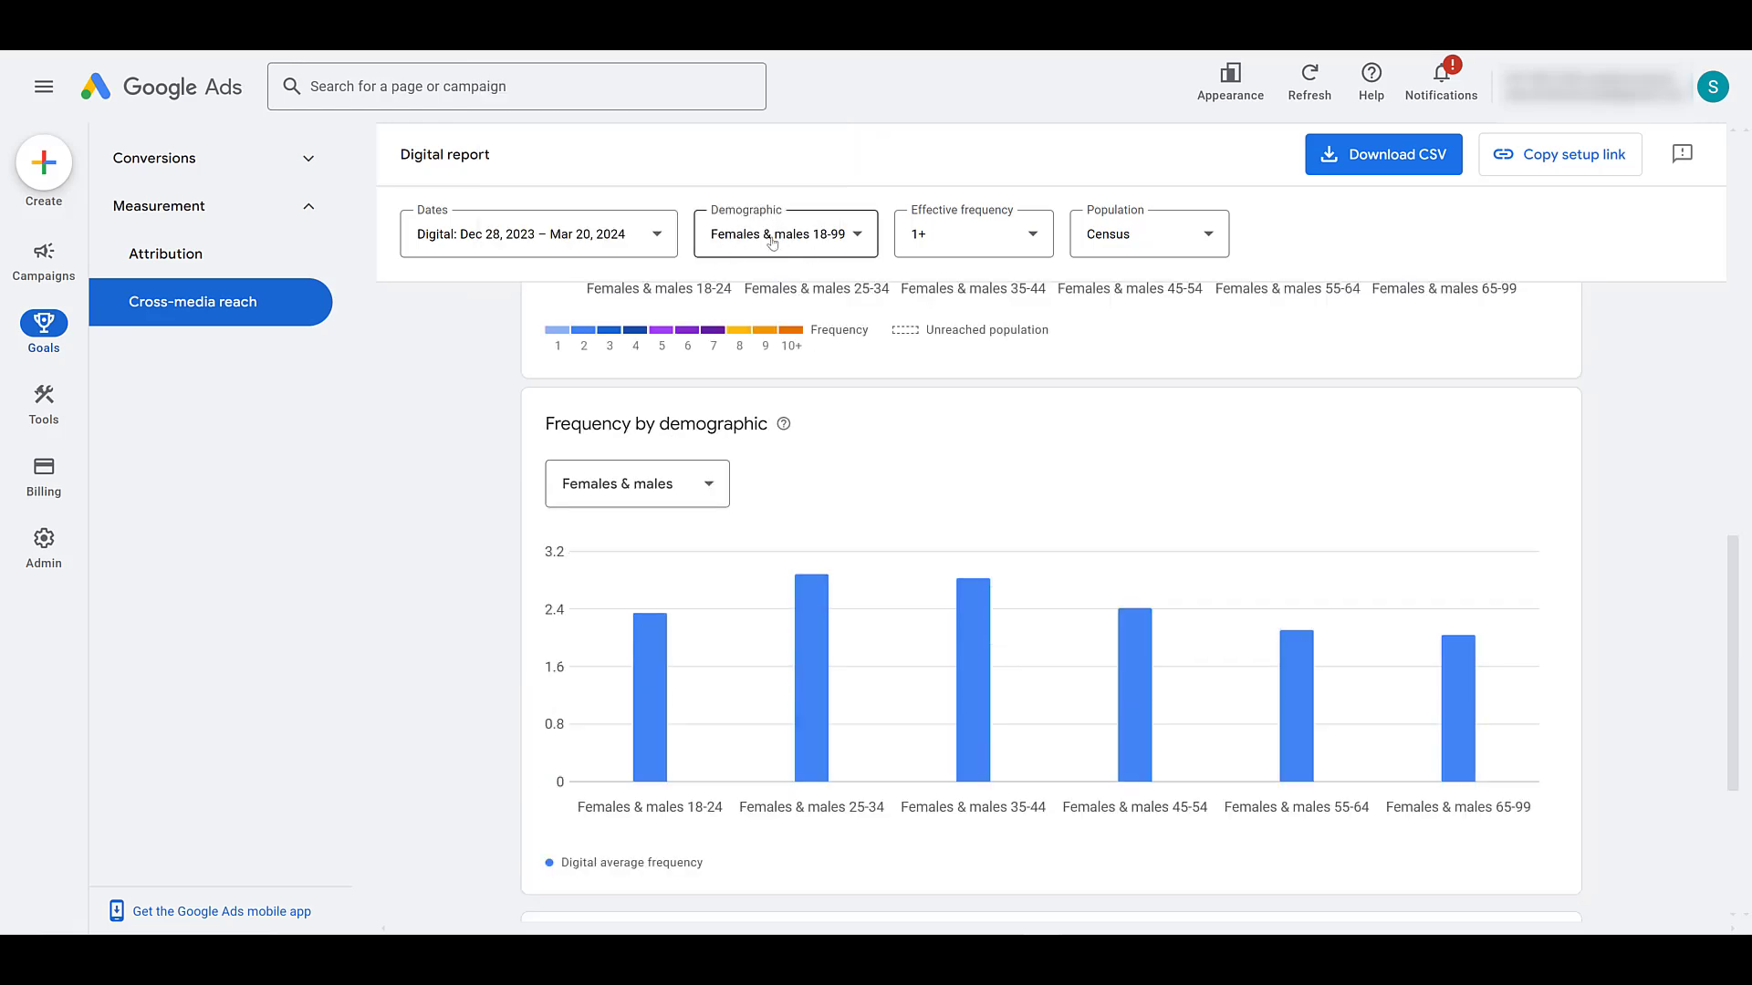
pyautogui.scroll(-5, 406, 525)
# Scroll back up to the frequency by age, lowest at about 2.0 for ages 65-99.
pyautogui.scroll(8, 415, 524)
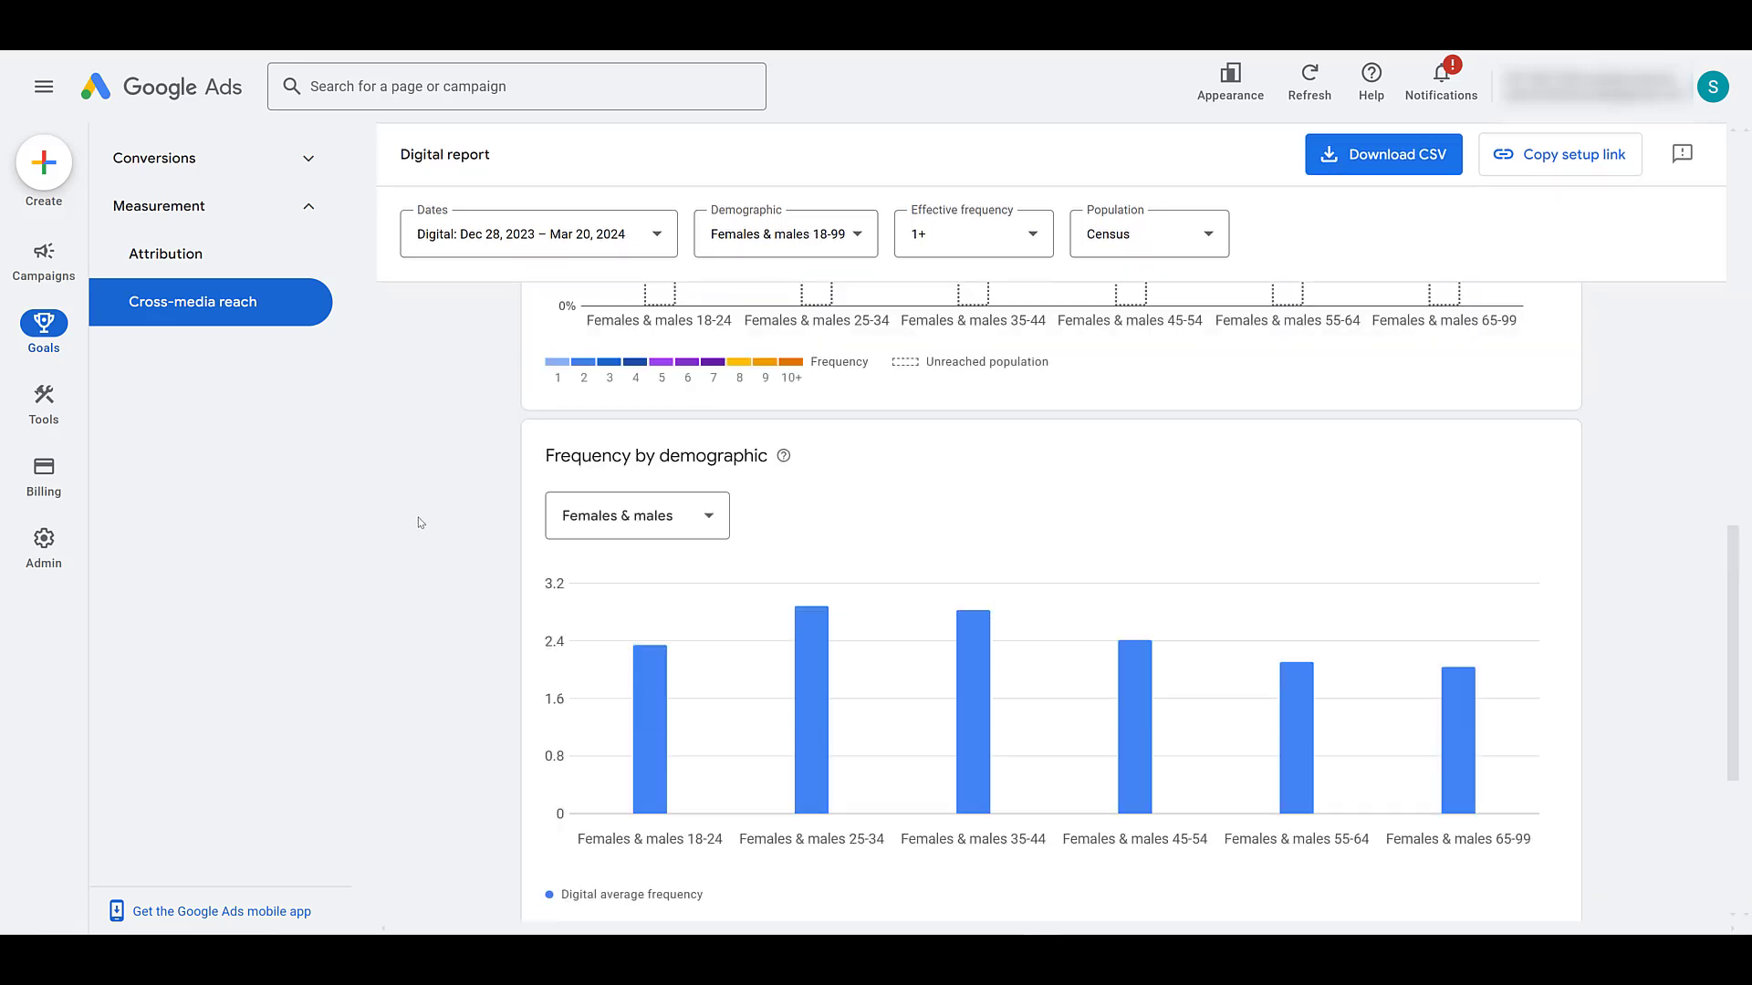